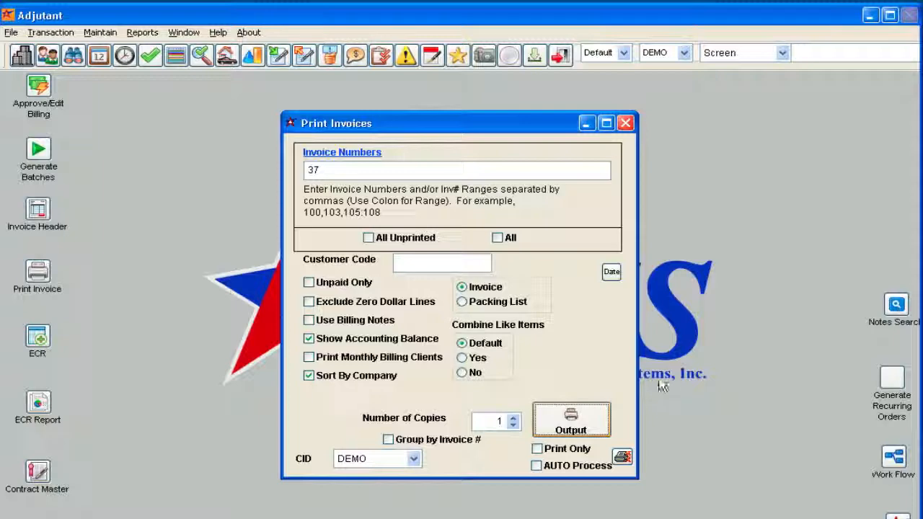
# Output invoice 37 to the message window and choose DEMO as its invoice form
pyautogui.click(571, 420)
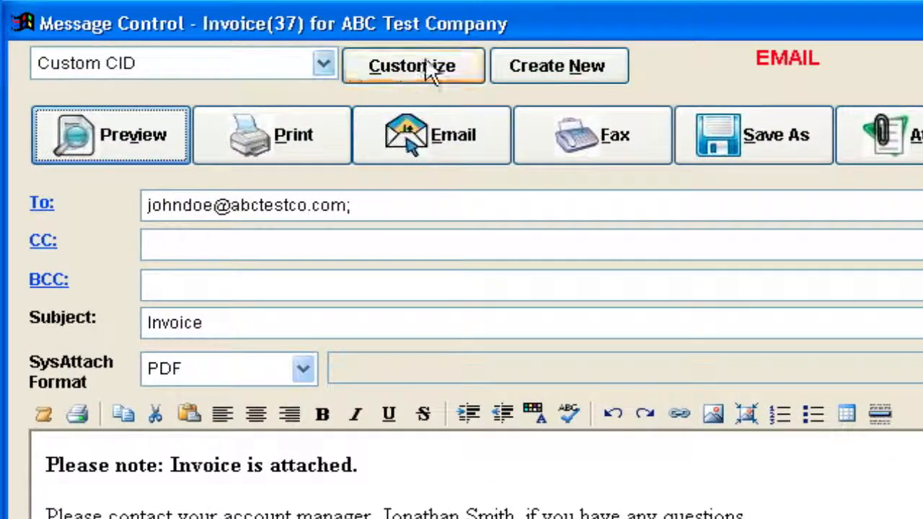
pyautogui.click(171, 62)
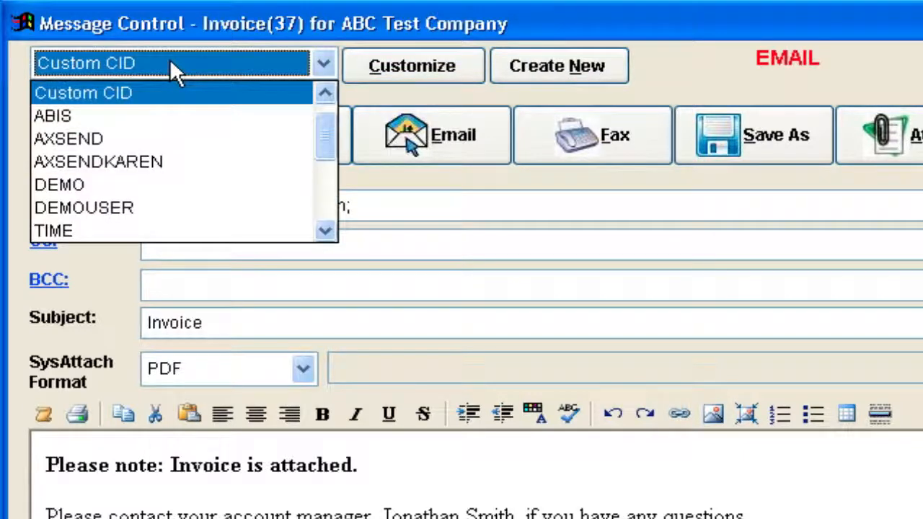
pyautogui.click(242, 70)
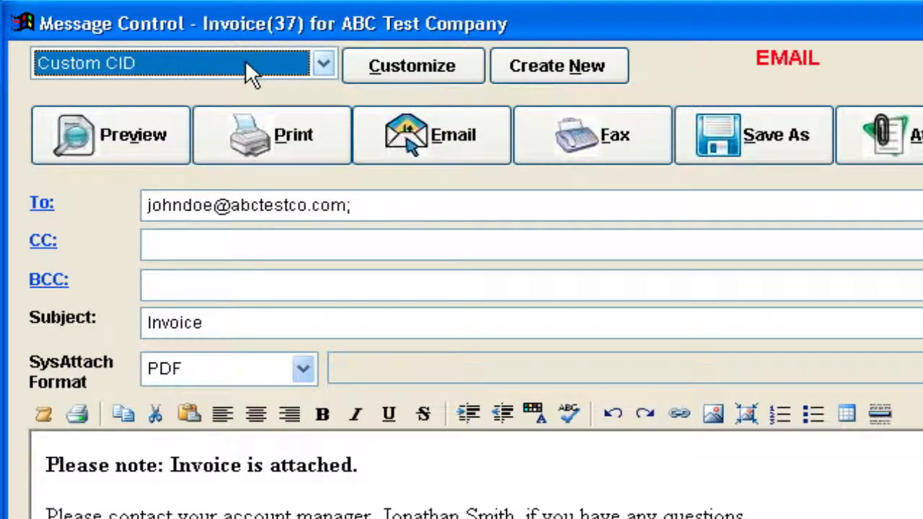
pyautogui.click(295, 60)
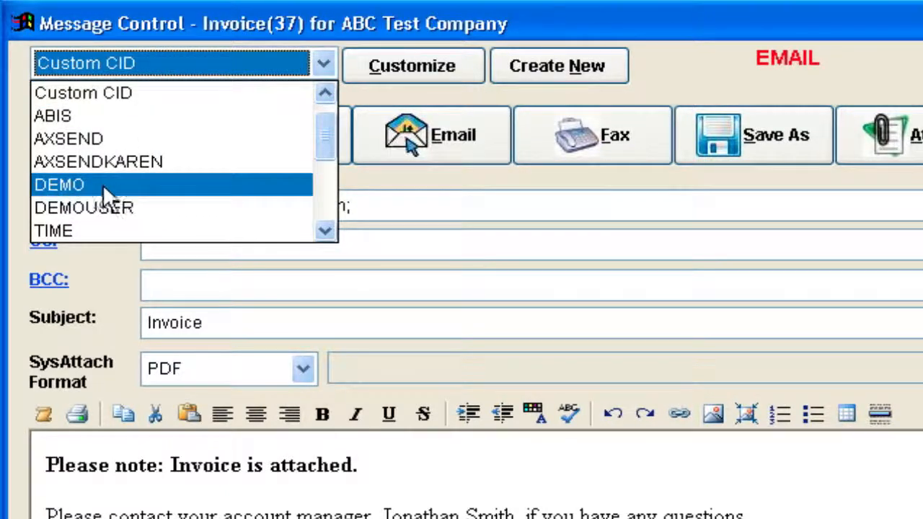
pyautogui.click(84, 184)
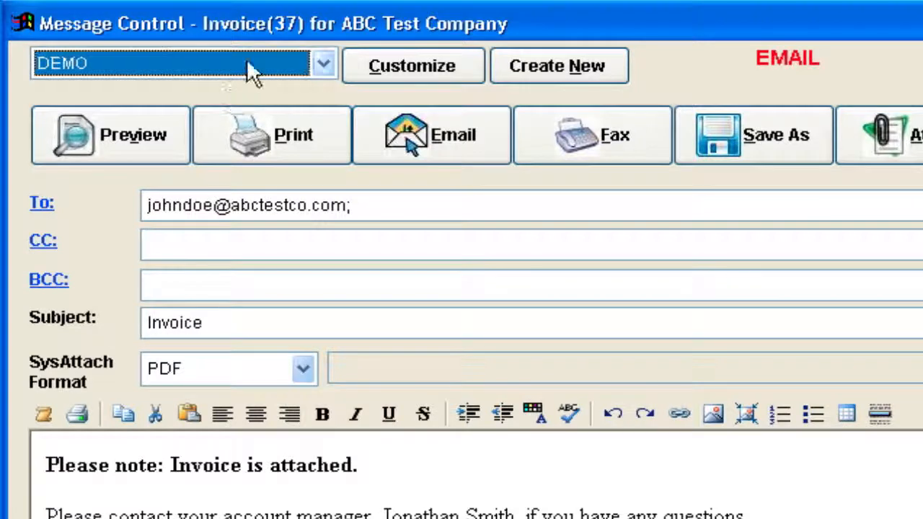
# Switch the invoice form from DEMO back to Custom CID
pyautogui.click(290, 63)
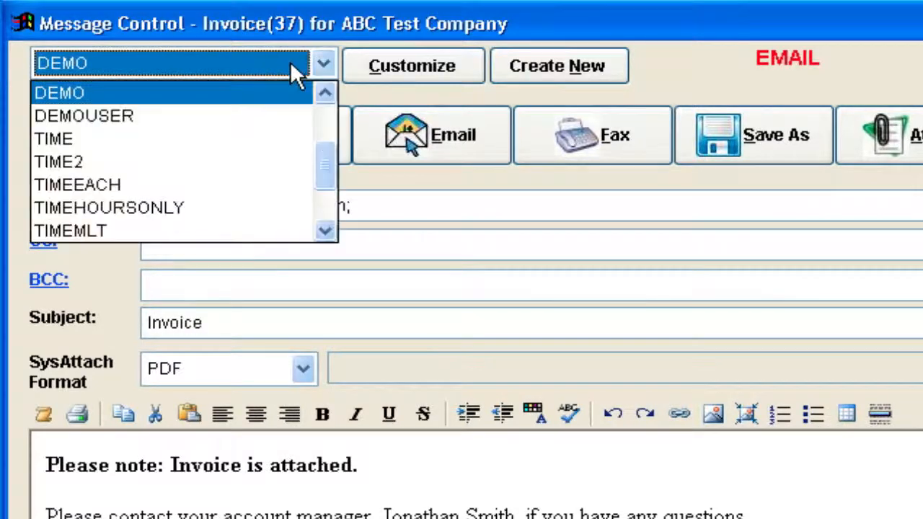
pyautogui.click(325, 94)
pyautogui.click(326, 93)
pyautogui.click(326, 93)
pyautogui.click(326, 93)
pyautogui.click(326, 94)
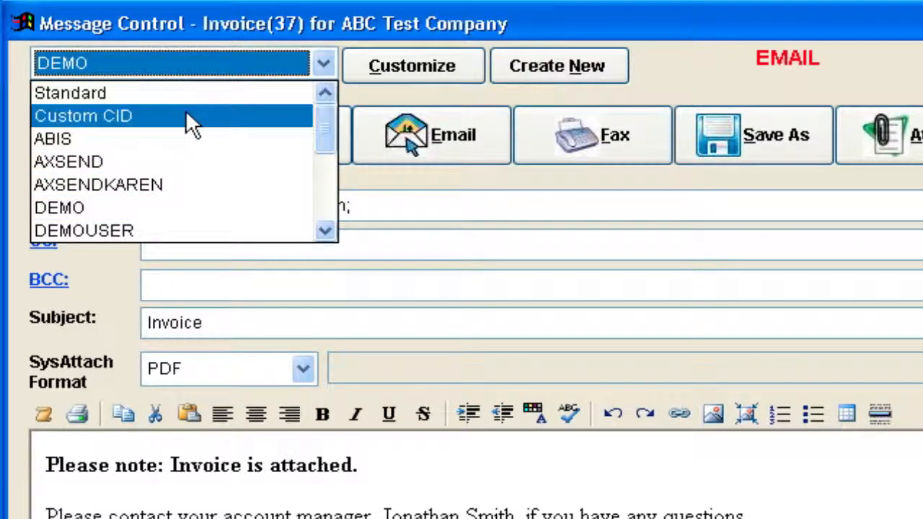
pyautogui.click(188, 116)
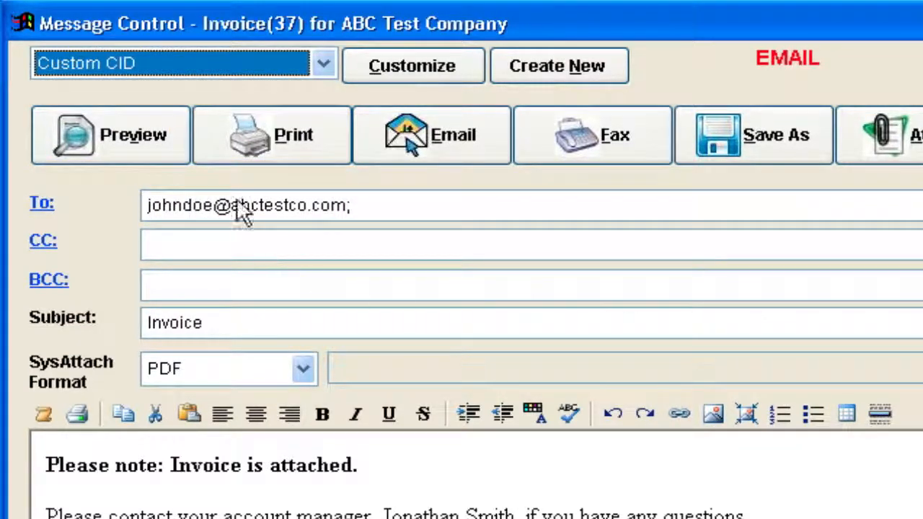
# Select the TIMEEACH invoice form, preview invoice 37 with it, and close the preview
pyautogui.click(287, 63)
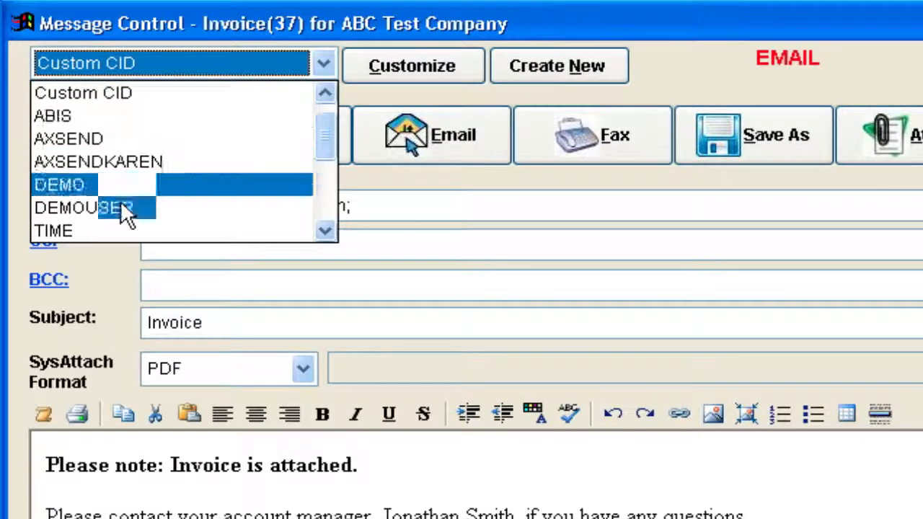
pyautogui.click(325, 231)
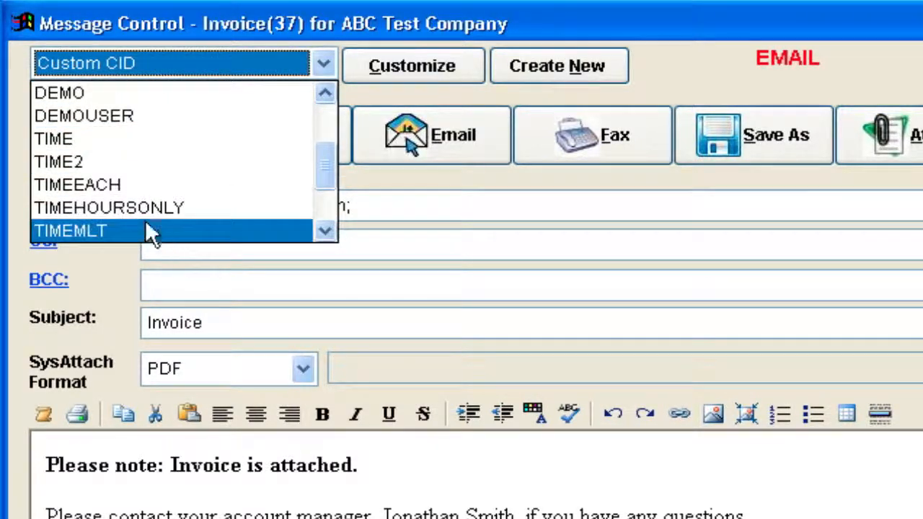
pyautogui.click(326, 231)
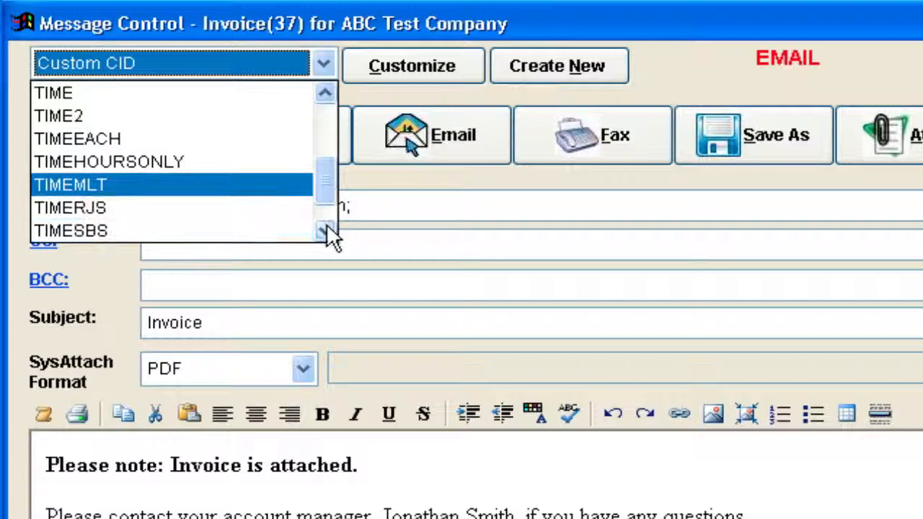
pyautogui.click(326, 230)
pyautogui.click(323, 139)
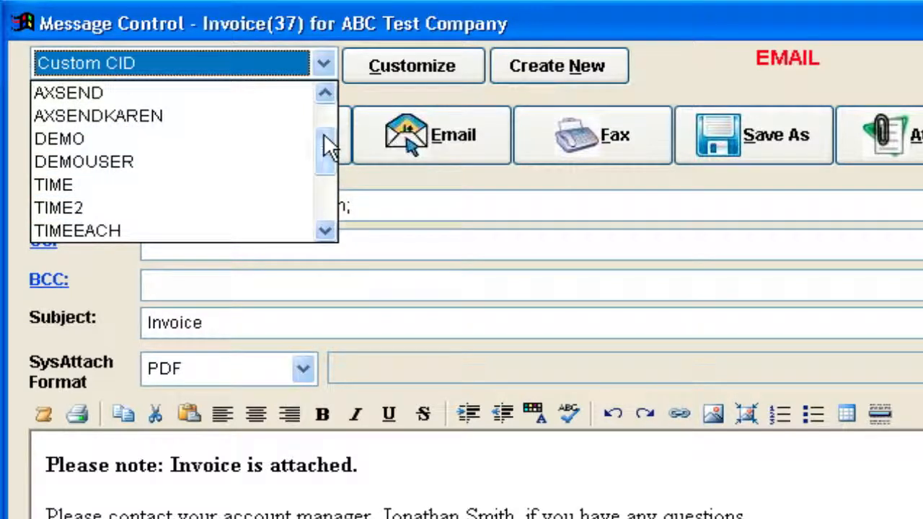
pyautogui.moveTo(323, 133); pyautogui.dragTo(324, 146)
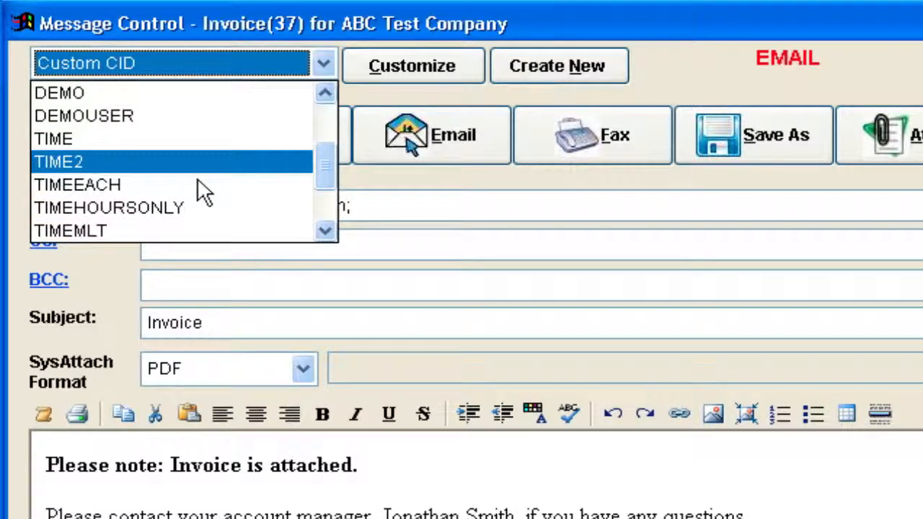
pyautogui.click(199, 186)
pyautogui.click(112, 124)
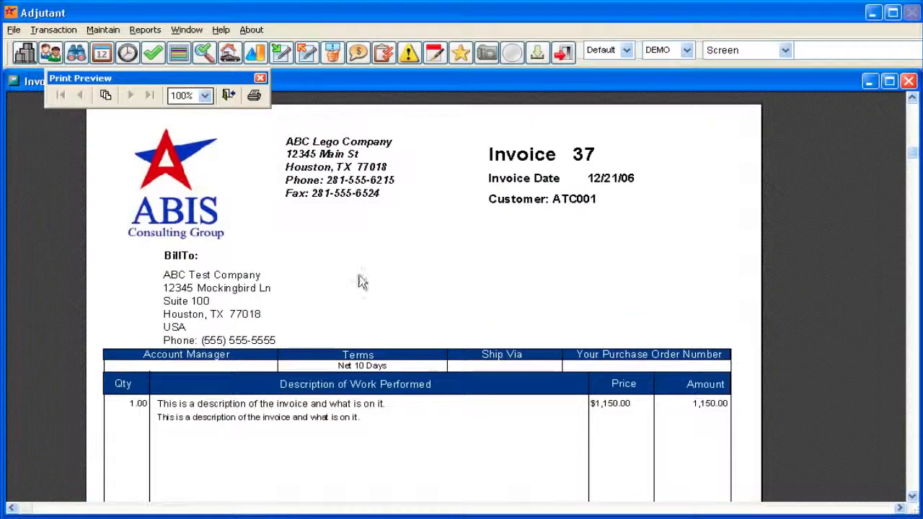
pyautogui.scroll(-2, 346, 288)
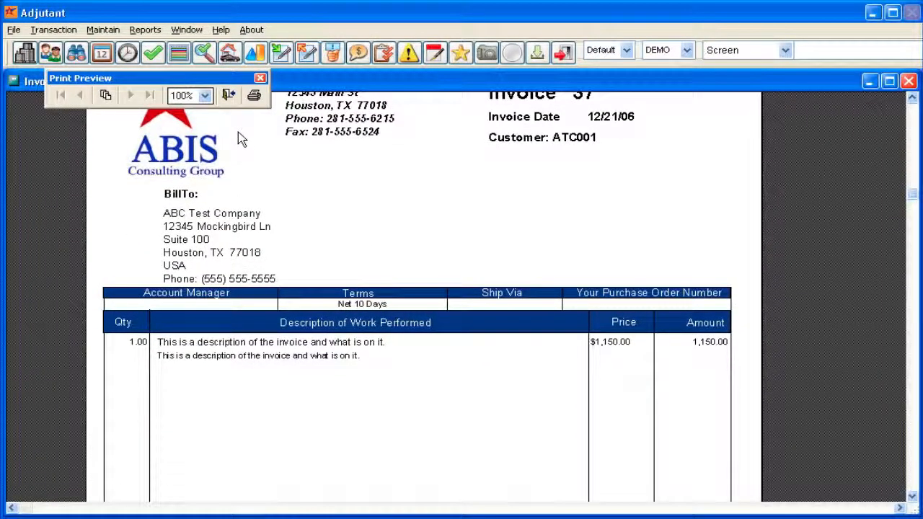
pyautogui.press('Escape')
# Select the AXSEND invoice form, preview invoice 37 with it, and close the preview
pyautogui.click(132, 104)
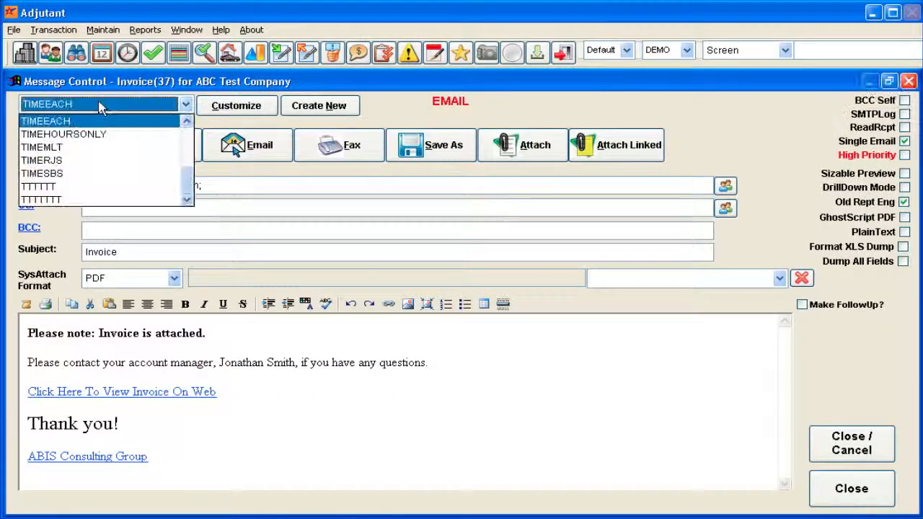
pyautogui.scroll(2, 189, 142)
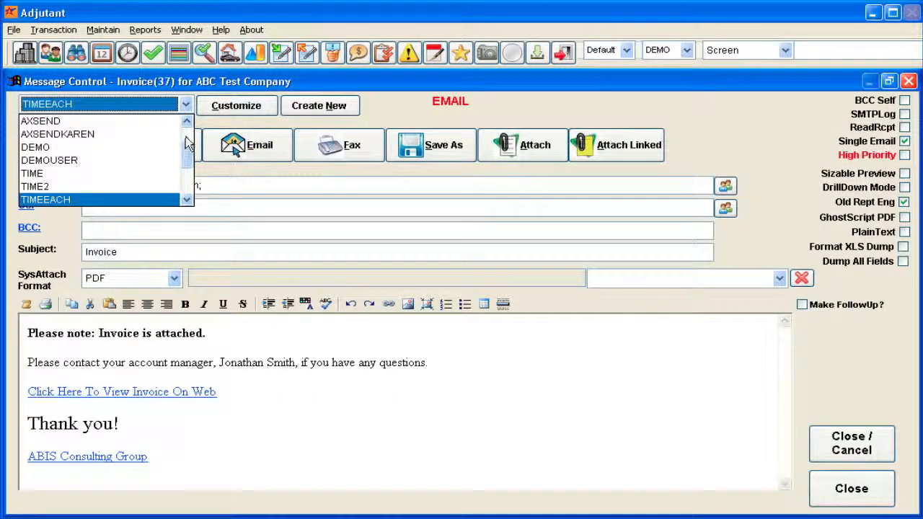
pyautogui.click(109, 121)
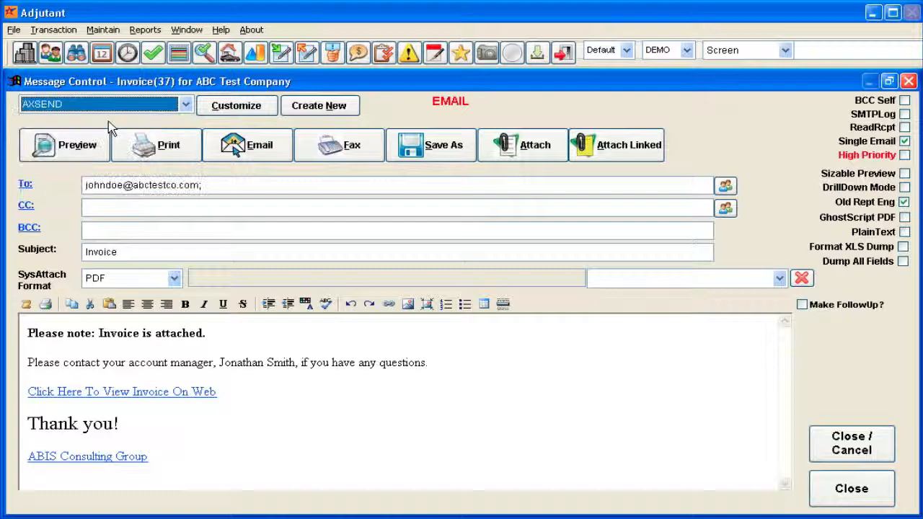
pyautogui.click(72, 157)
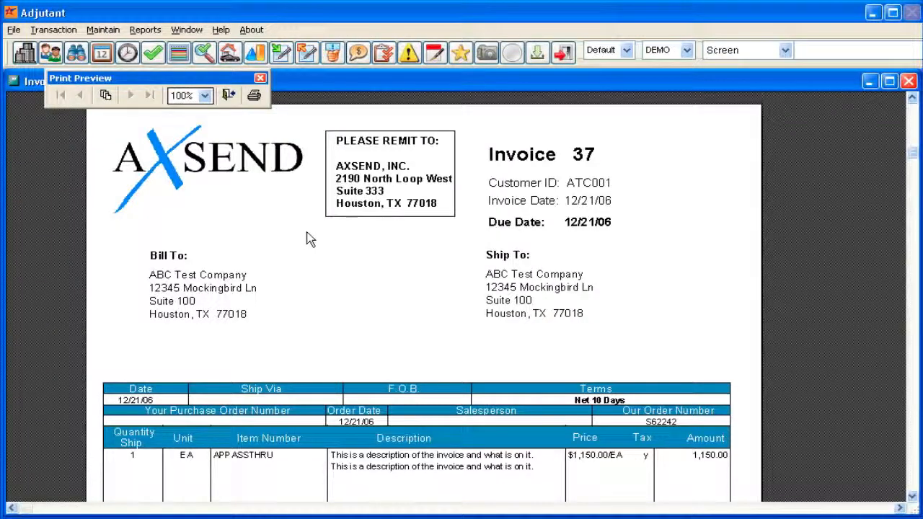
pyautogui.press('Escape')
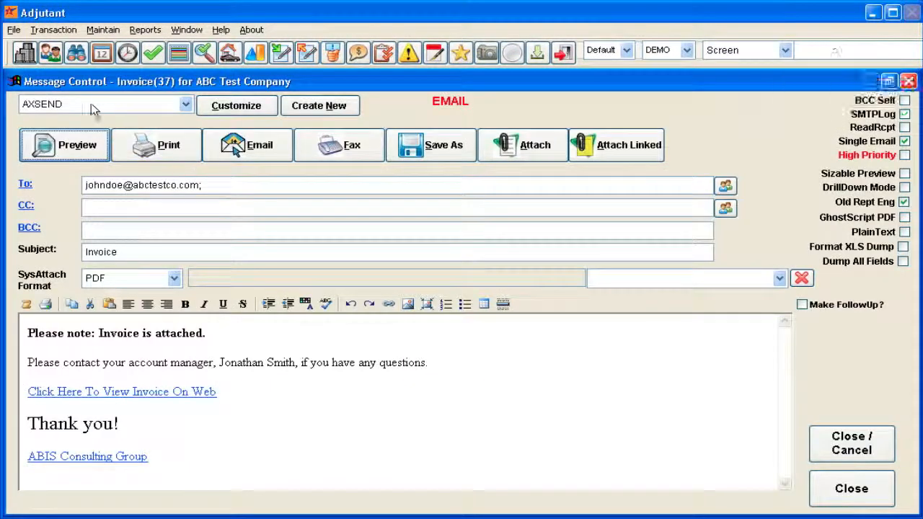
# Set the invoice form to Custom CID in place of AXSEND
pyautogui.click(91, 103)
pyautogui.click(83, 120)
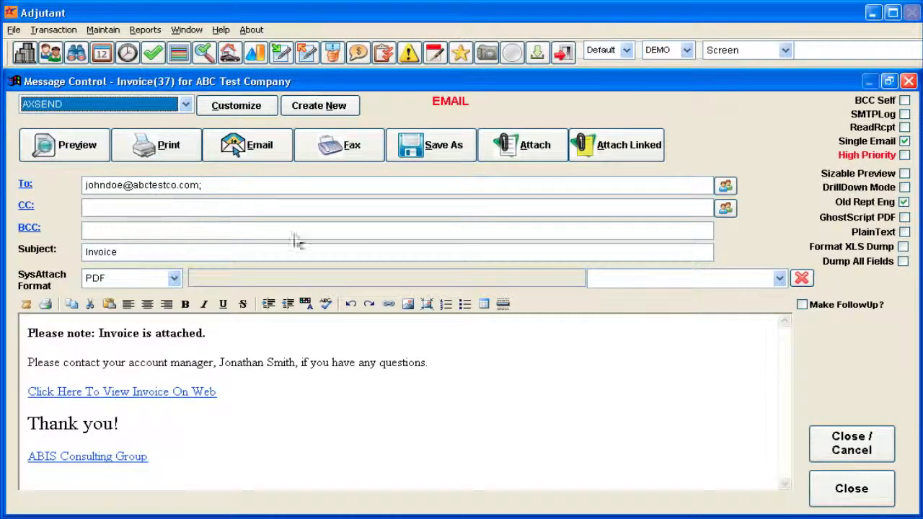
pyautogui.click(185, 104)
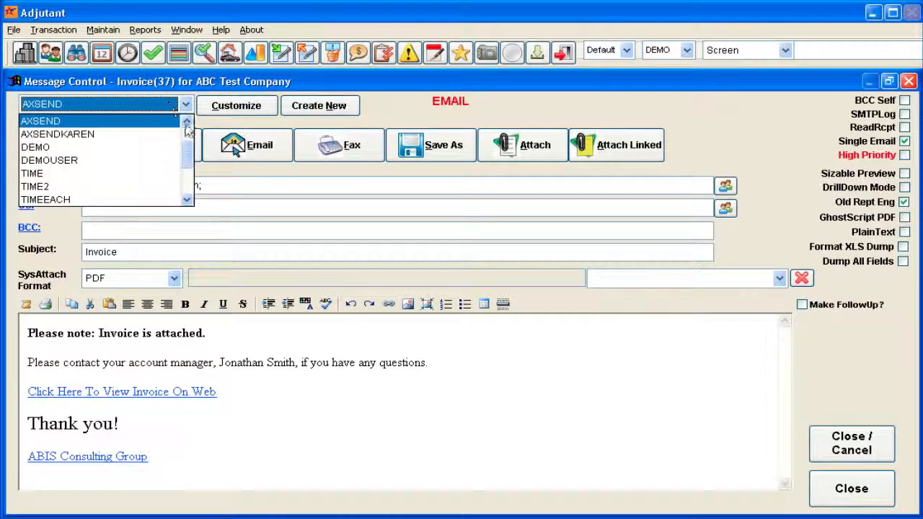
pyautogui.click(188, 122)
pyautogui.click(187, 123)
pyautogui.click(188, 122)
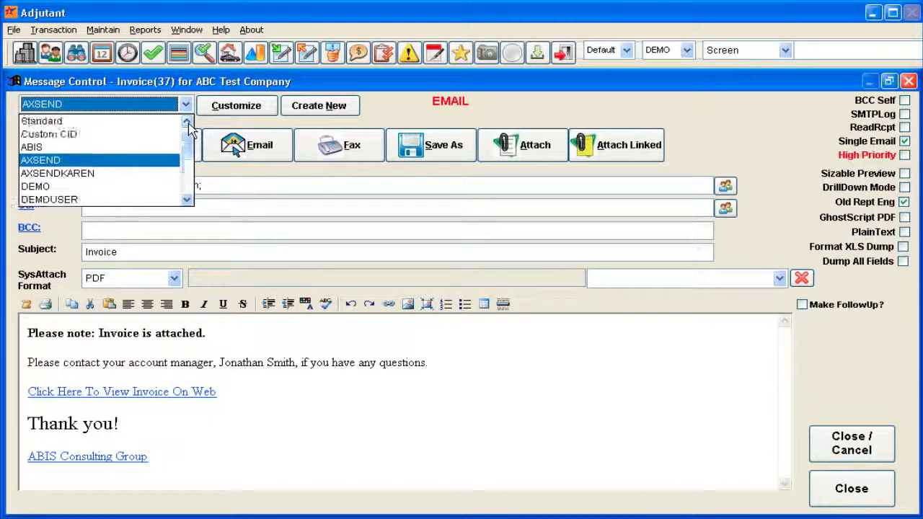
pyautogui.click(68, 135)
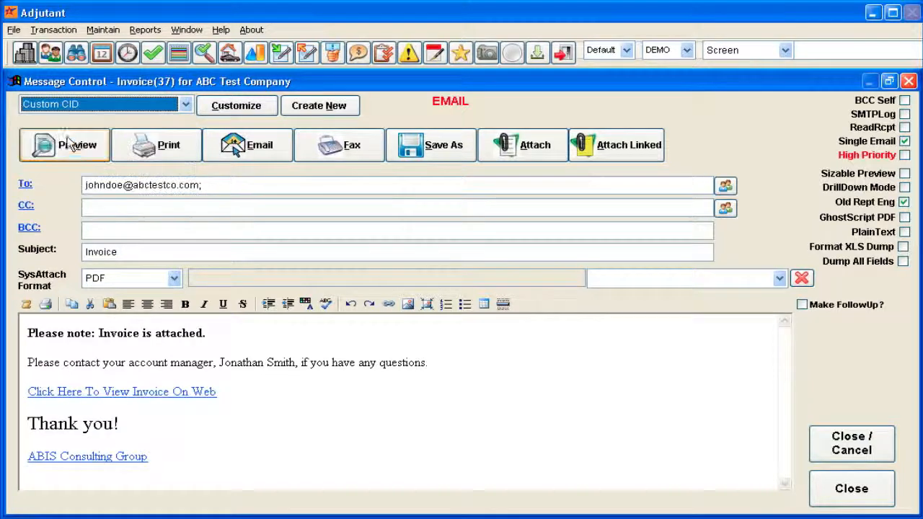
# Open the DEMO invoice form for customizing in a maximized Report Designer and move the Report Controls palette clear of the layout
pyautogui.click(154, 111)
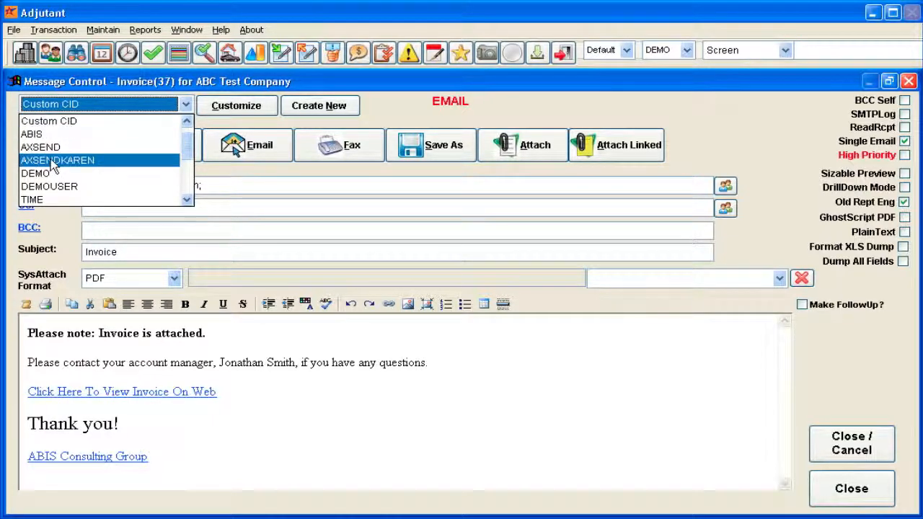
pyautogui.click(84, 175)
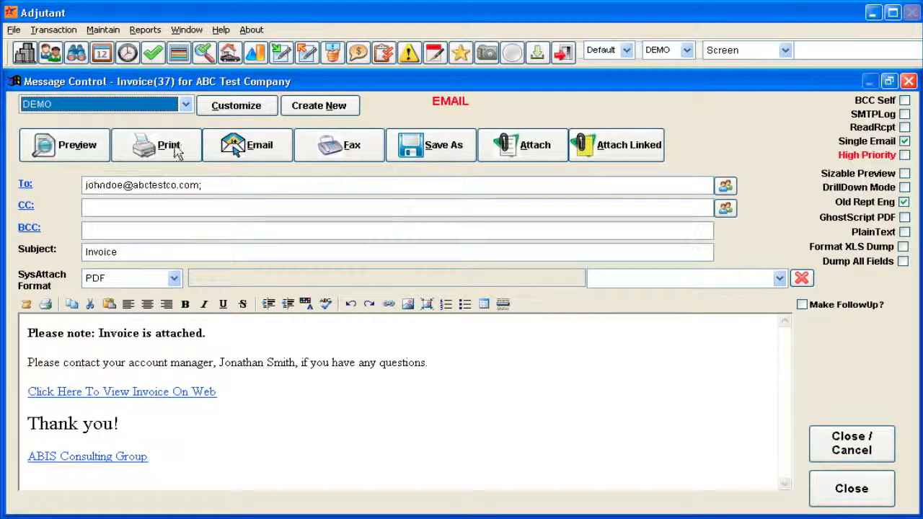
pyautogui.click(268, 107)
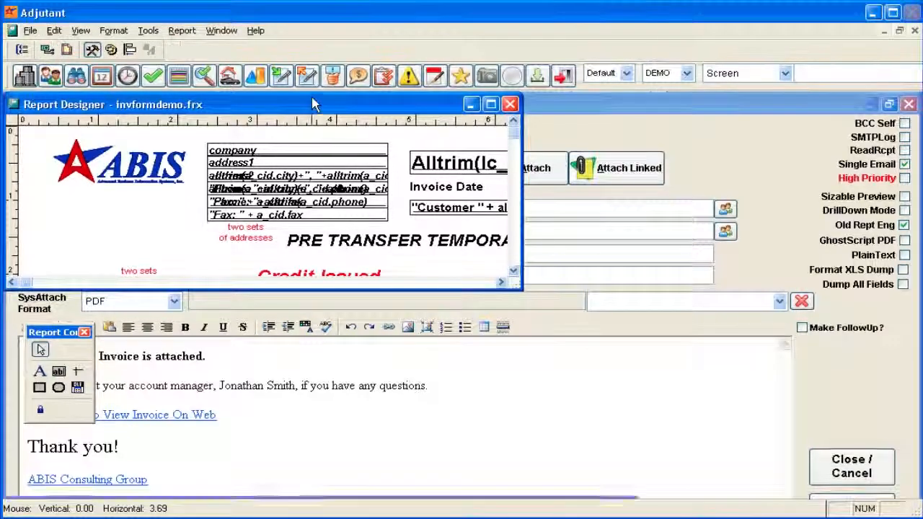
pyautogui.doubleClick(309, 104)
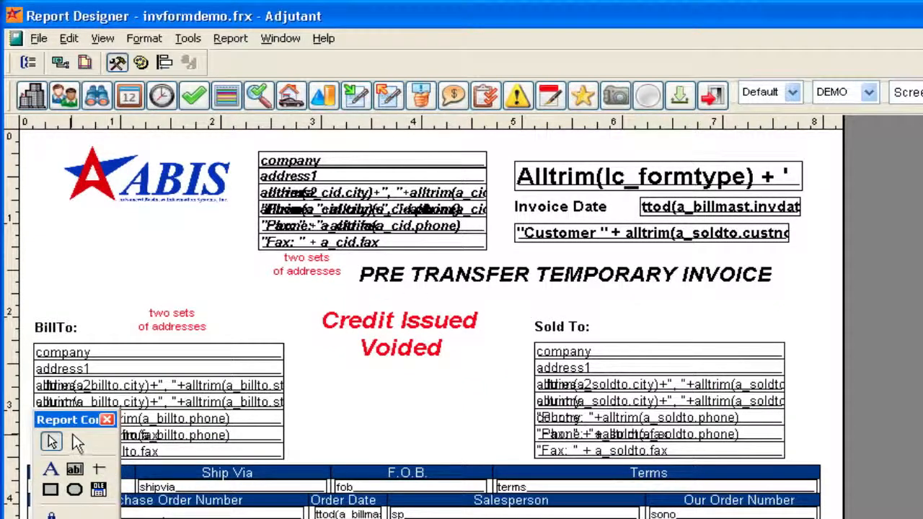
pyautogui.moveTo(77, 428); pyautogui.dragTo(882, 254)
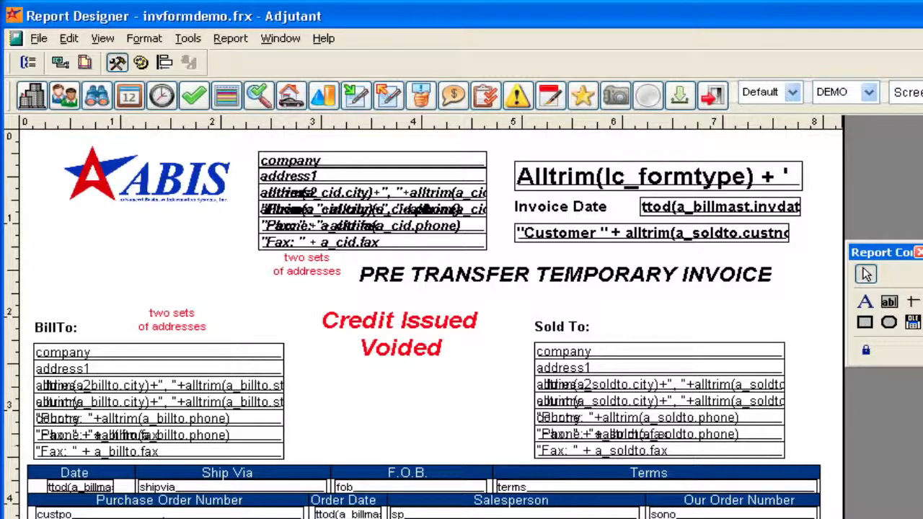
# Move the Sold To label together with its address fields slightly left and up in the page header, and deselect them
pyautogui.scroll(-3, 423, 317)
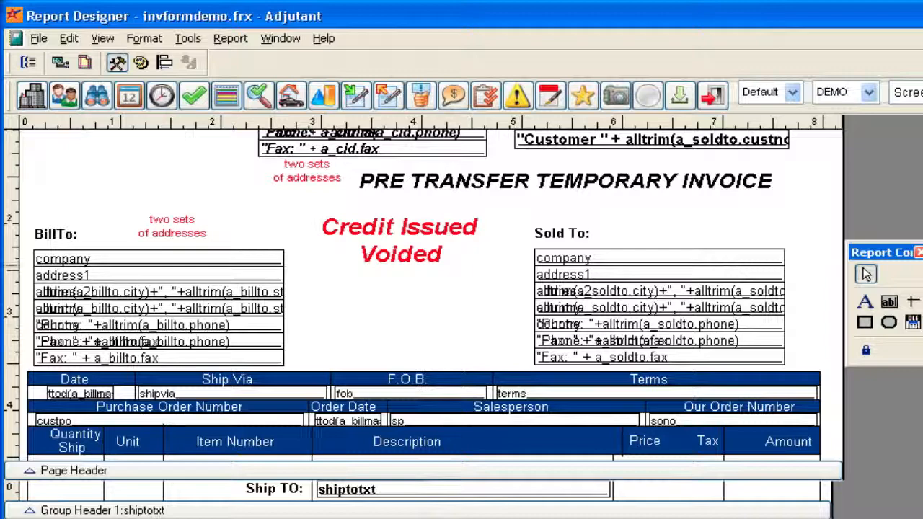
pyautogui.scroll(-3, 423, 317)
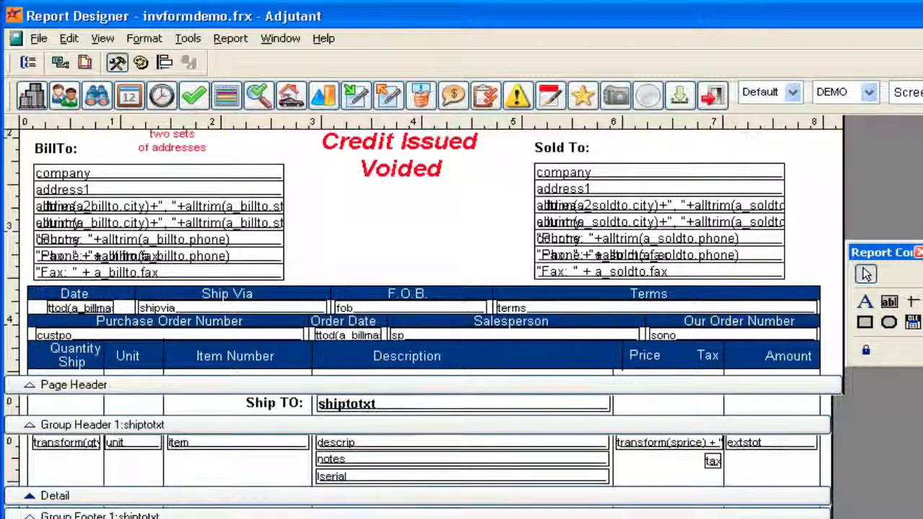
pyautogui.scroll(4, 423, 317)
pyautogui.scroll(2, 424, 318)
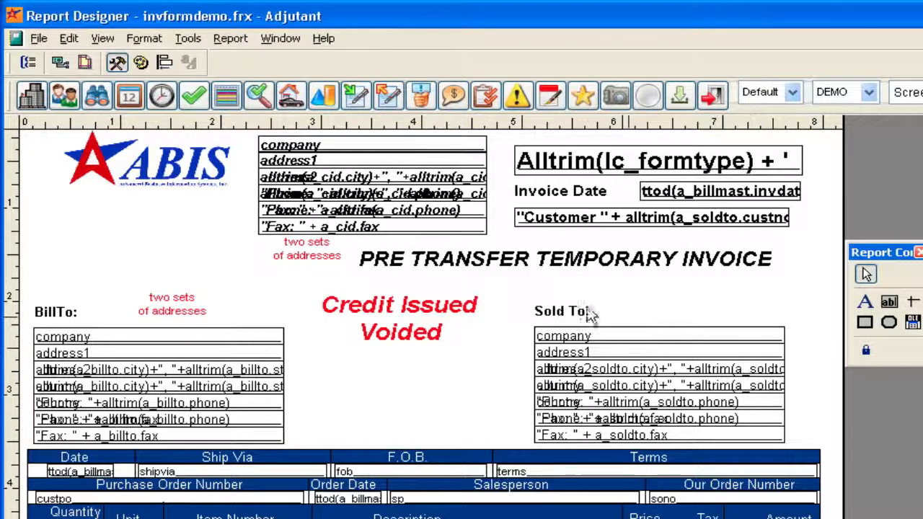
pyautogui.moveTo(524, 301); pyautogui.dragTo(582, 441)
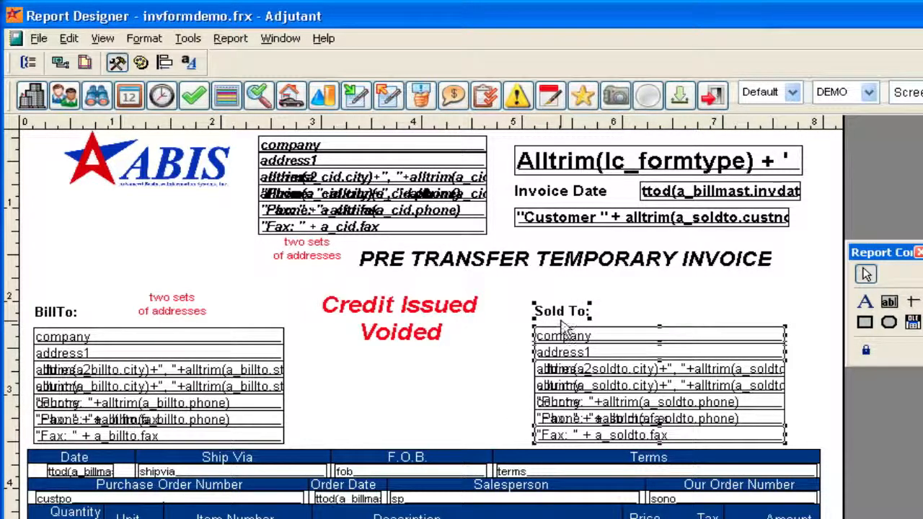
pyautogui.moveTo(555, 339); pyautogui.dragTo(531, 334)
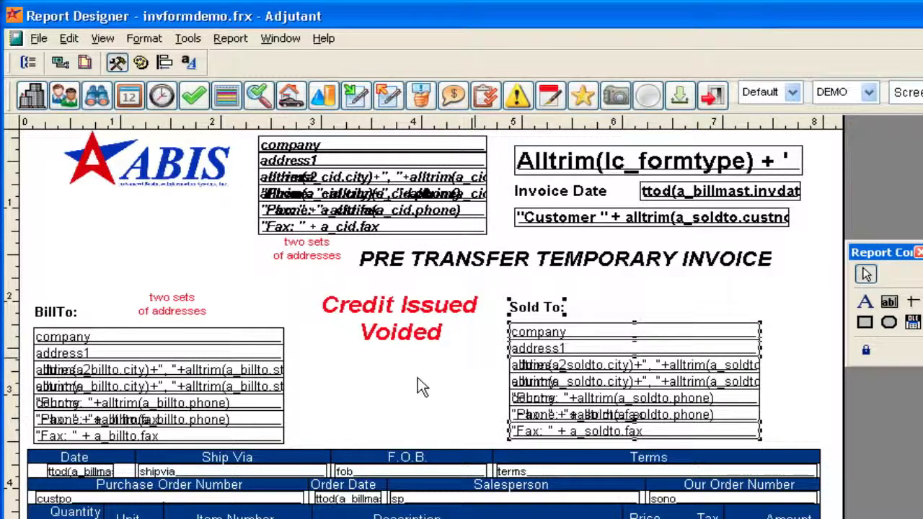
pyautogui.click(457, 386)
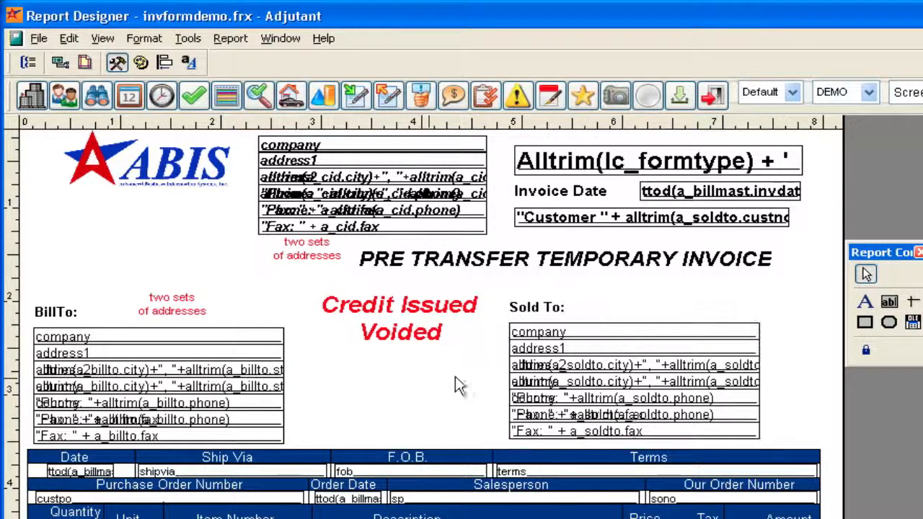
# Add a "Customer:" text label above the BillTo label in the page header and delete the BillTo label
pyautogui.click(553, 303)
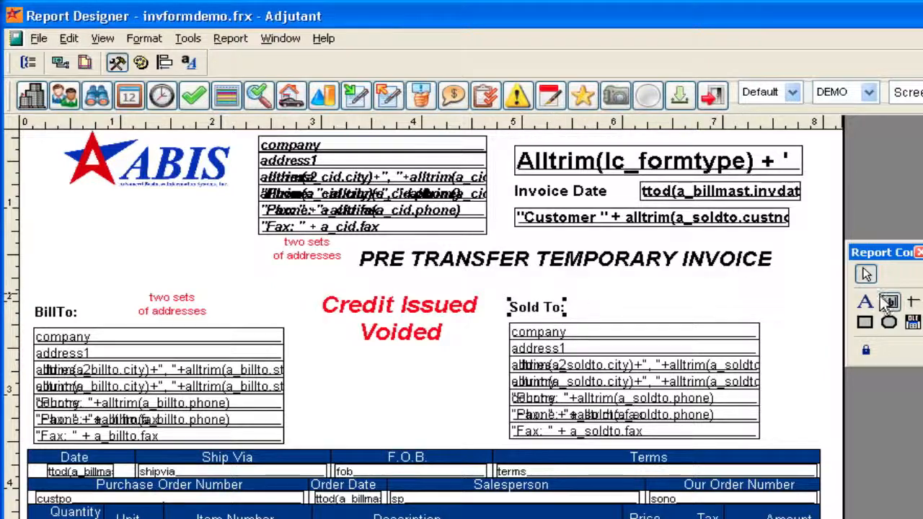
pyautogui.click(865, 301)
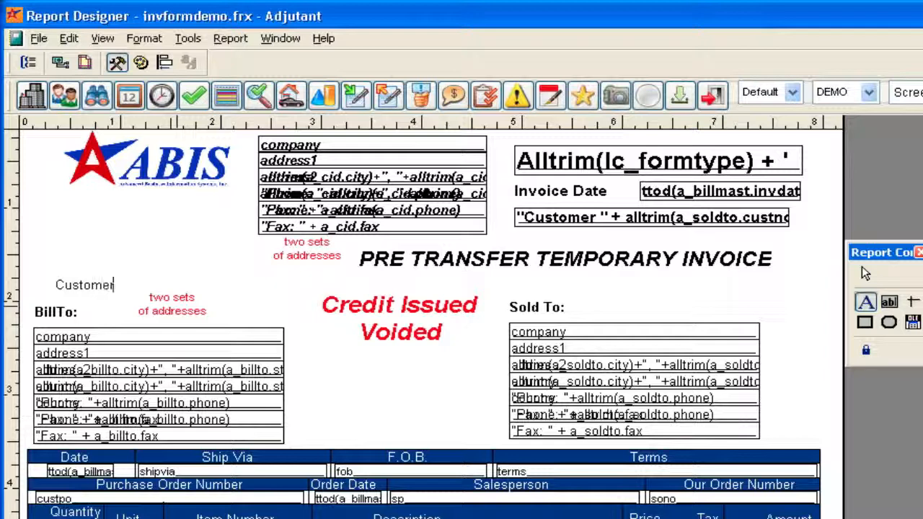
pyautogui.click(66, 314)
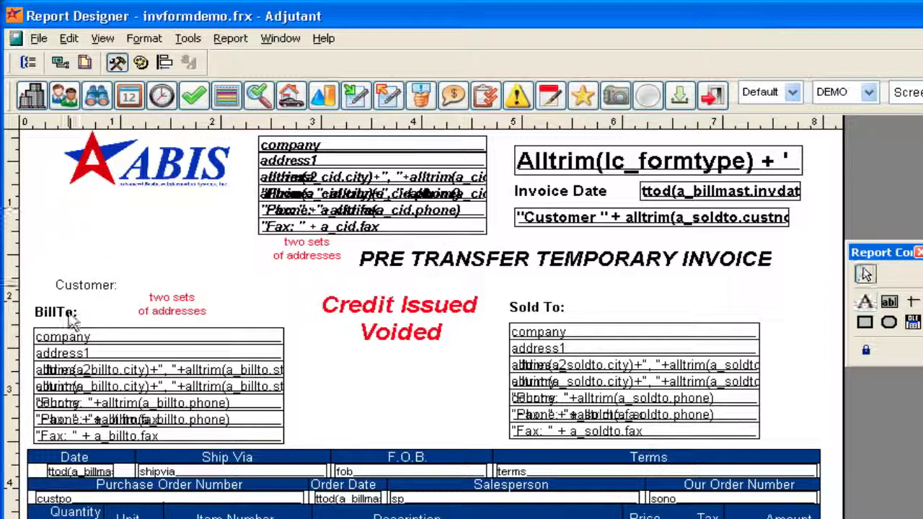
pyautogui.press('Delete')
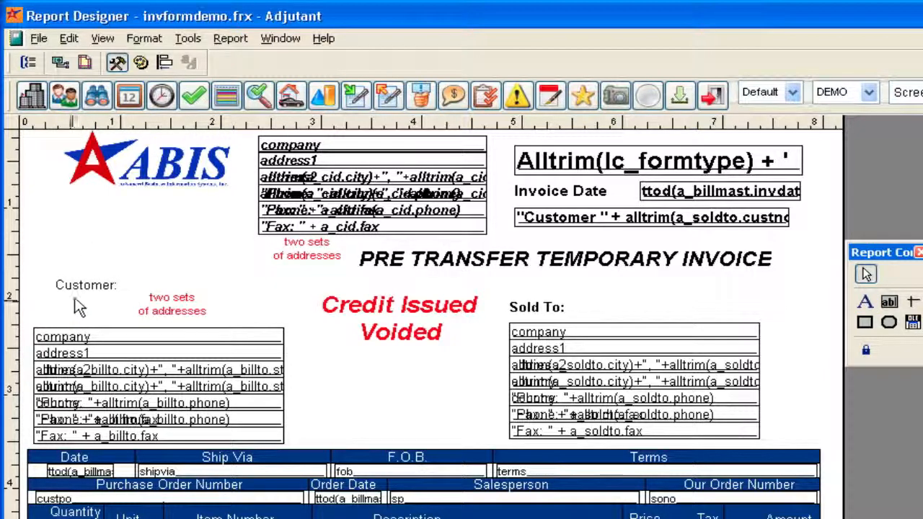
# Move the Customer: label directly above the bill-to address fields, make its text bold, and deselect it
pyautogui.click(85, 285)
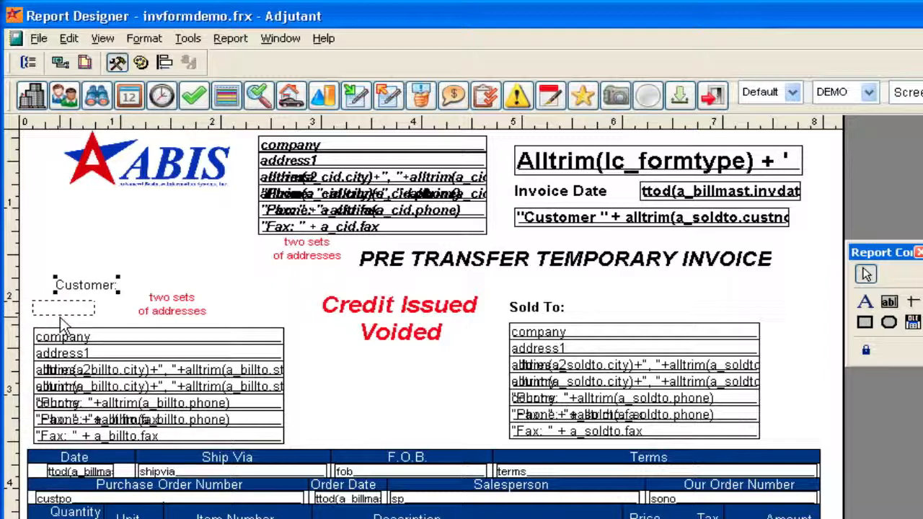
pyautogui.moveTo(85, 285); pyautogui.dragTo(62, 307)
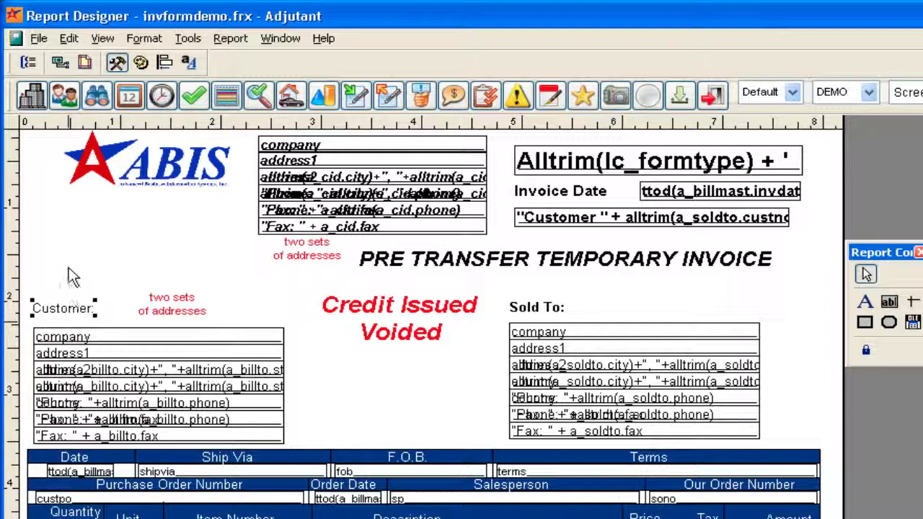
pyautogui.click(190, 62)
pyautogui.click(238, 243)
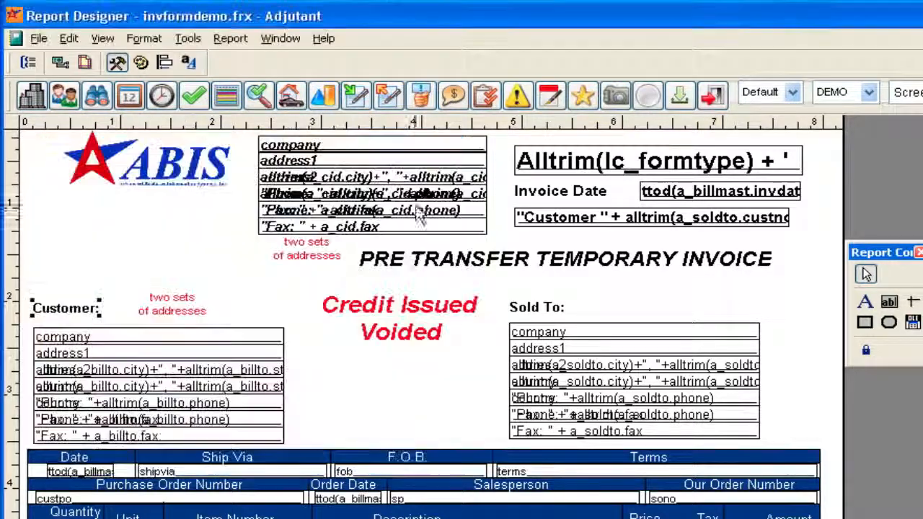
pyautogui.click(415, 202)
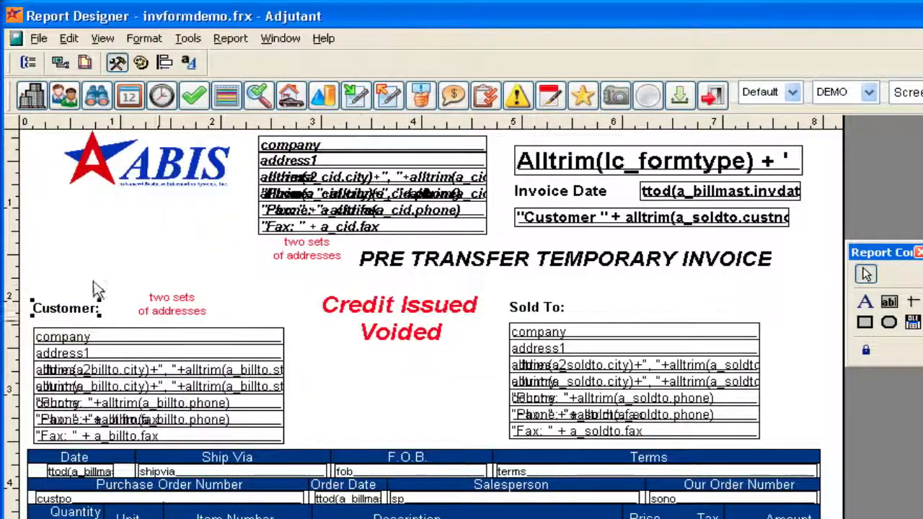
pyautogui.click(65, 309)
pyautogui.click(79, 321)
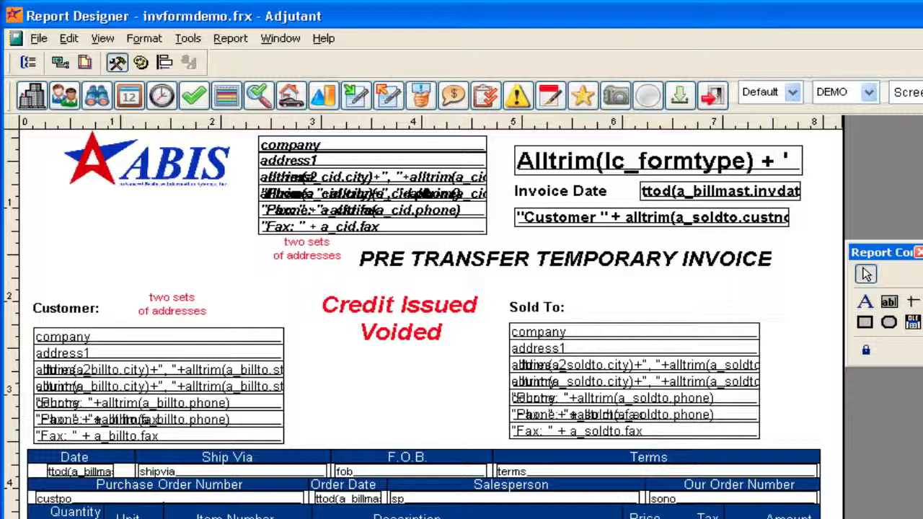
# Delete the lc_termnote field beneath the notes field in the section below the group footer
pyautogui.scroll(-10, 425, 317)
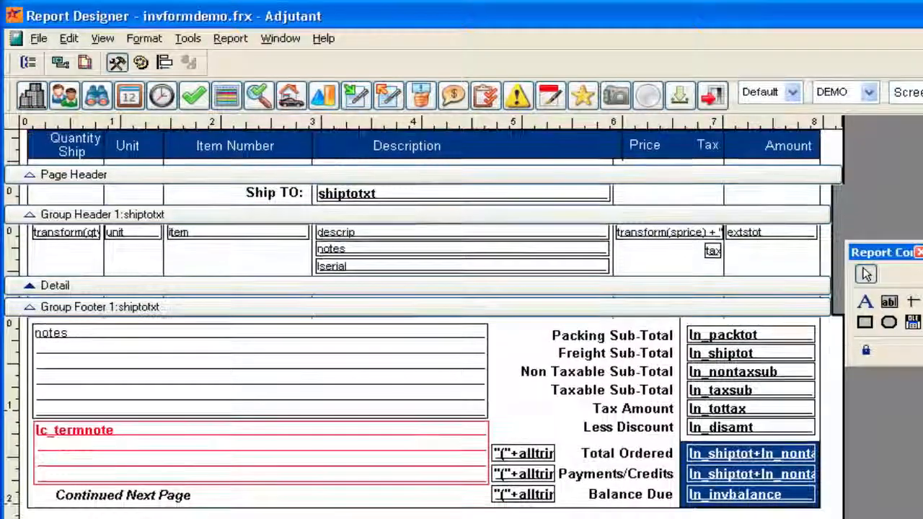
pyautogui.click(233, 356)
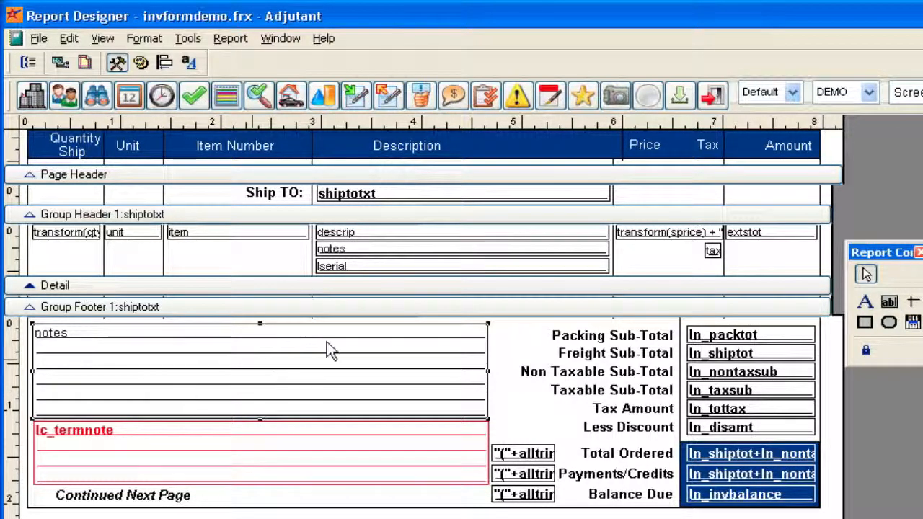
pyautogui.click(279, 422)
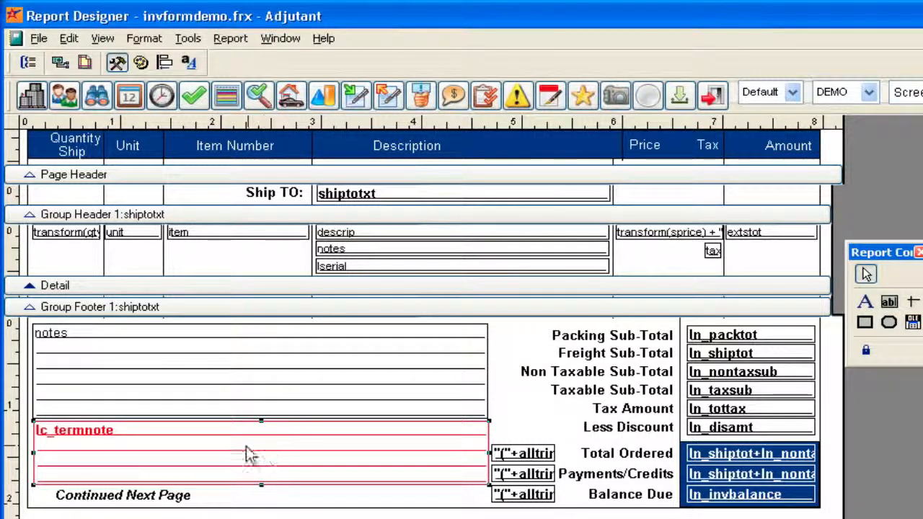
pyautogui.press('Delete')
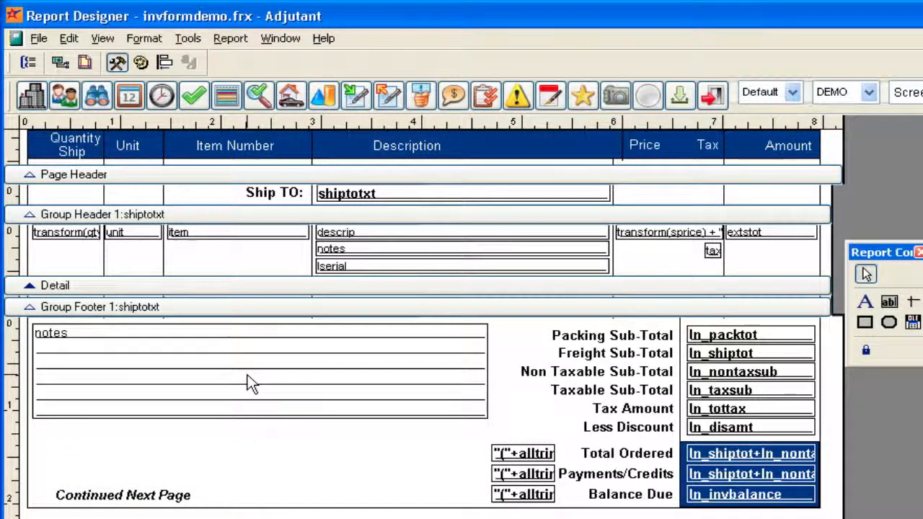
# Move the three small expression fields beside Total Ordered, Payments/Credits and Balance Due slightly left
pyautogui.click(251, 382)
pyautogui.click(327, 483)
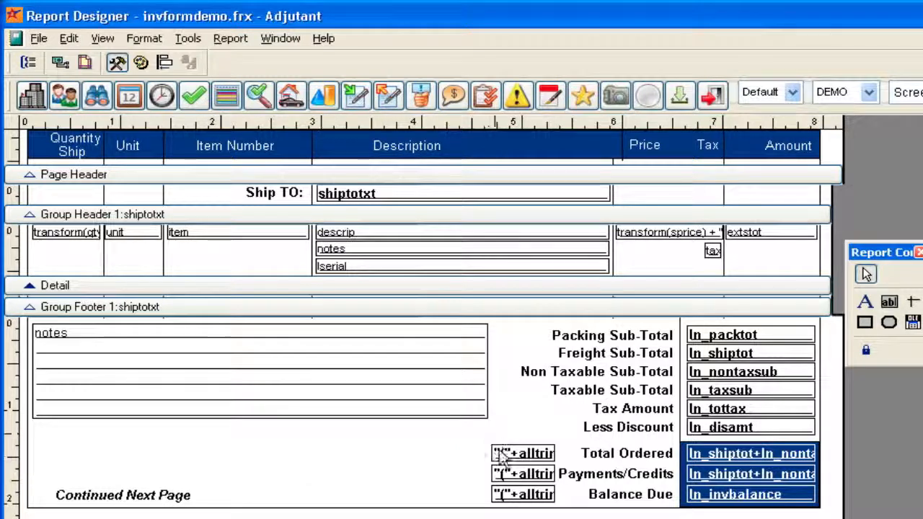
pyautogui.moveTo(472, 437); pyautogui.dragTo(516, 508)
pyautogui.click(367, 473)
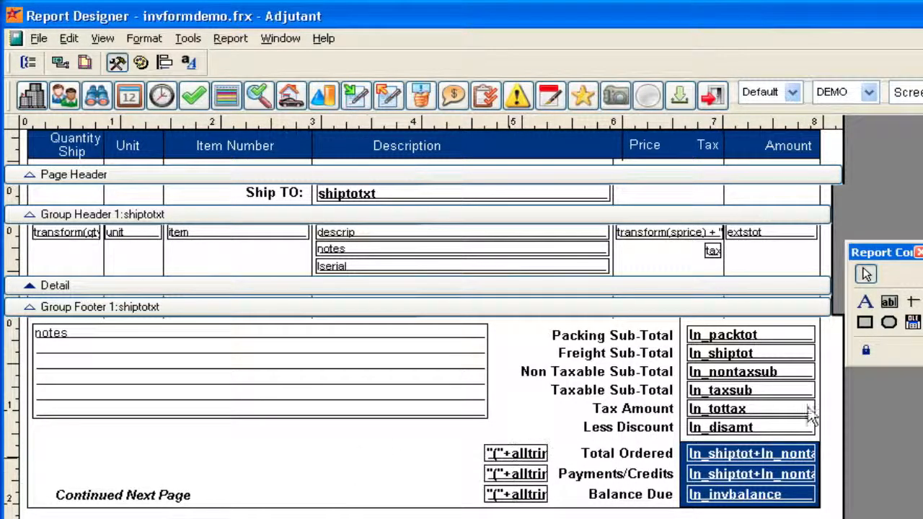
# Close the invformdemo.frx report layout without saving the changes
pyautogui.scroll(10, 424, 322)
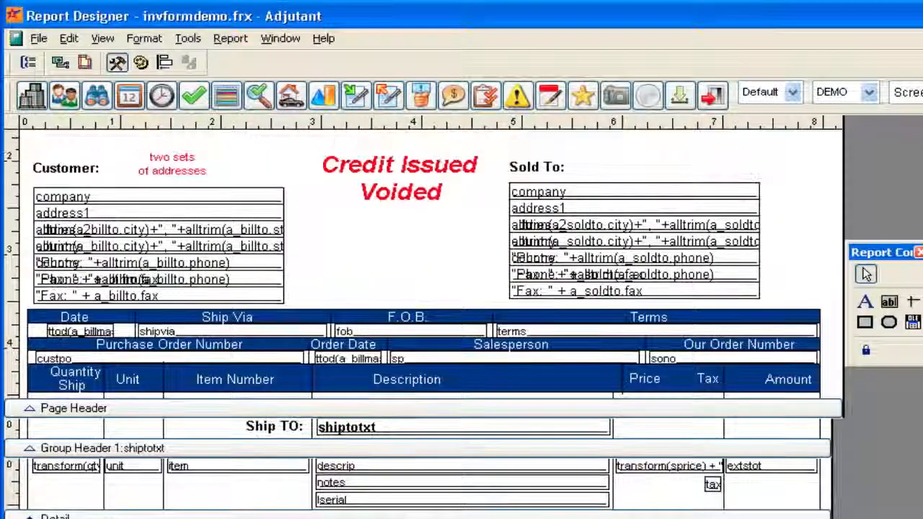
pyautogui.scroll(3, 423, 322)
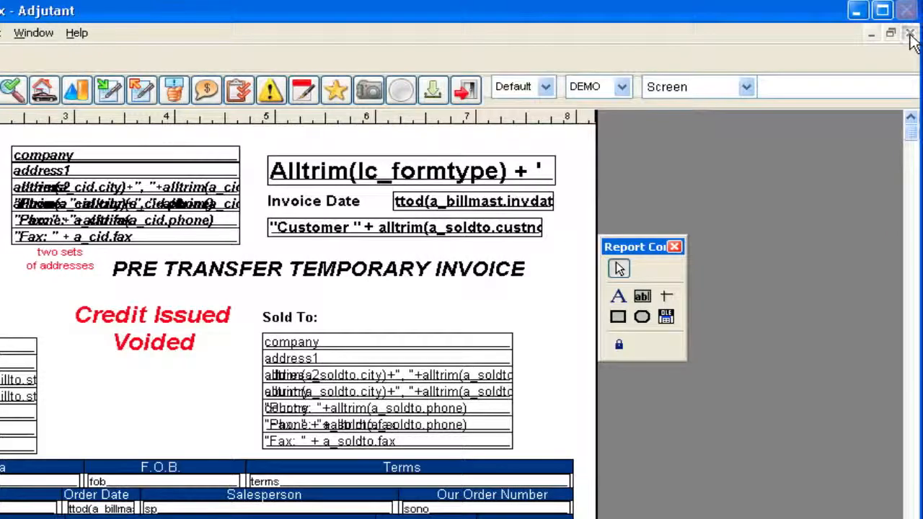
pyautogui.click(909, 34)
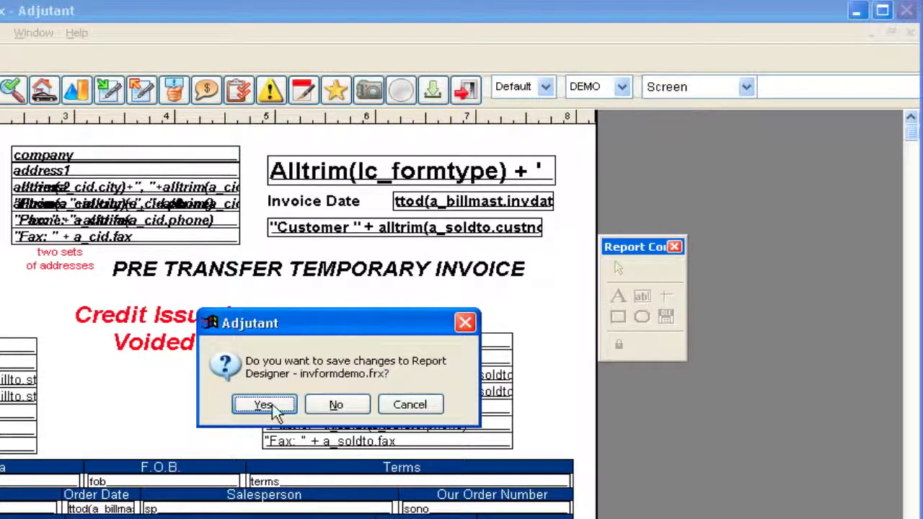
pyautogui.click(335, 412)
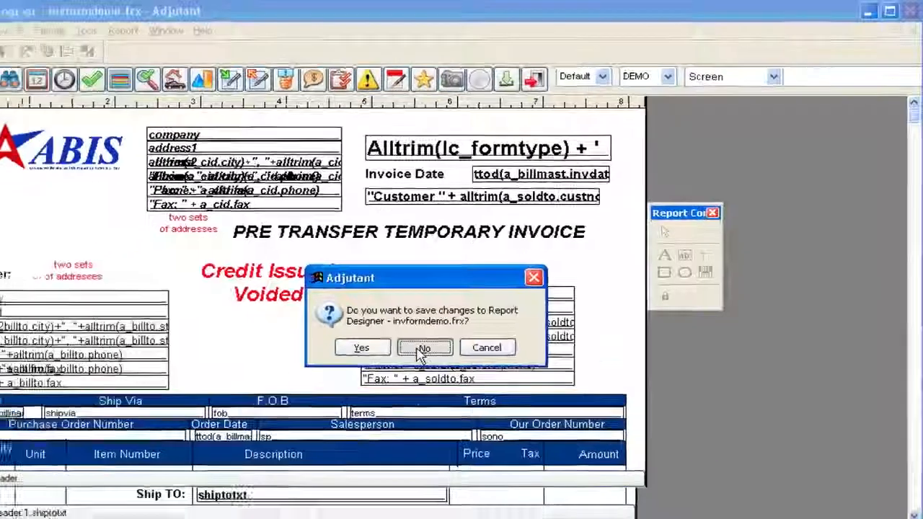
pyautogui.click(329, 410)
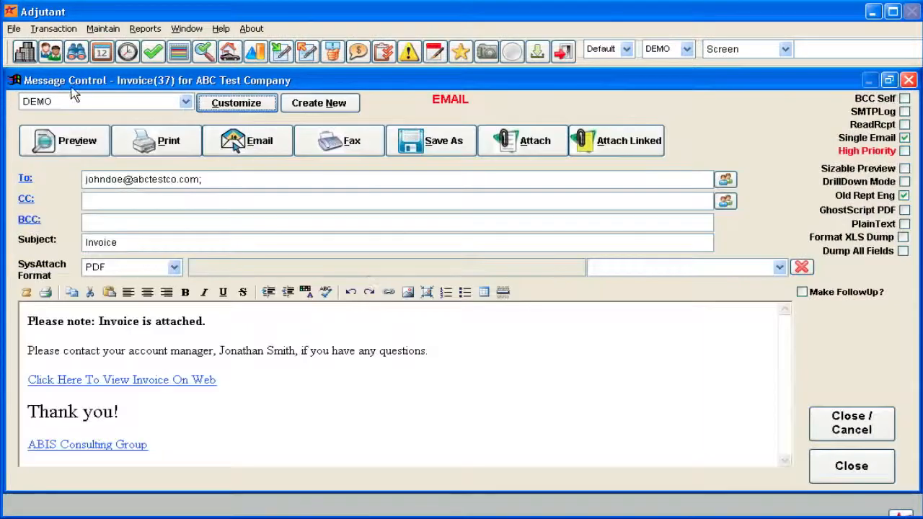
# Preview invoice 37 with the DEMO form, check its header and line items, and close the preview
pyautogui.click(103, 137)
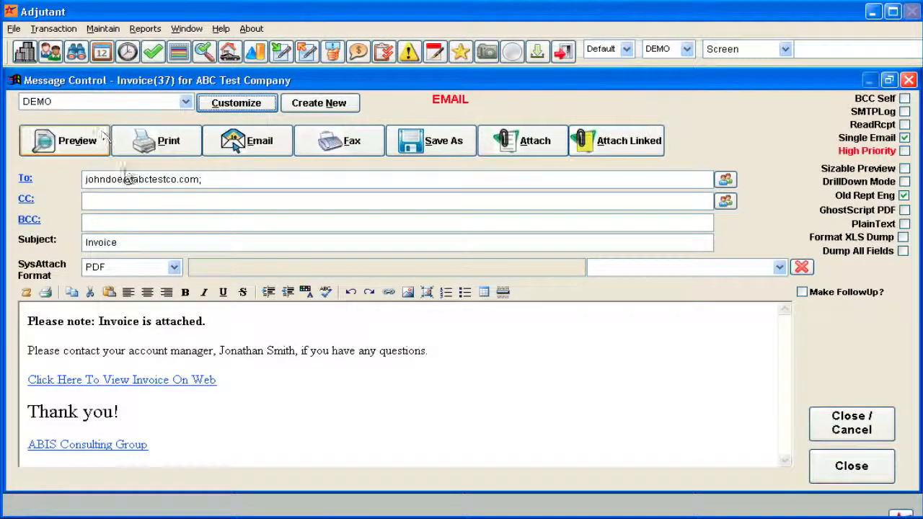
pyautogui.click(75, 150)
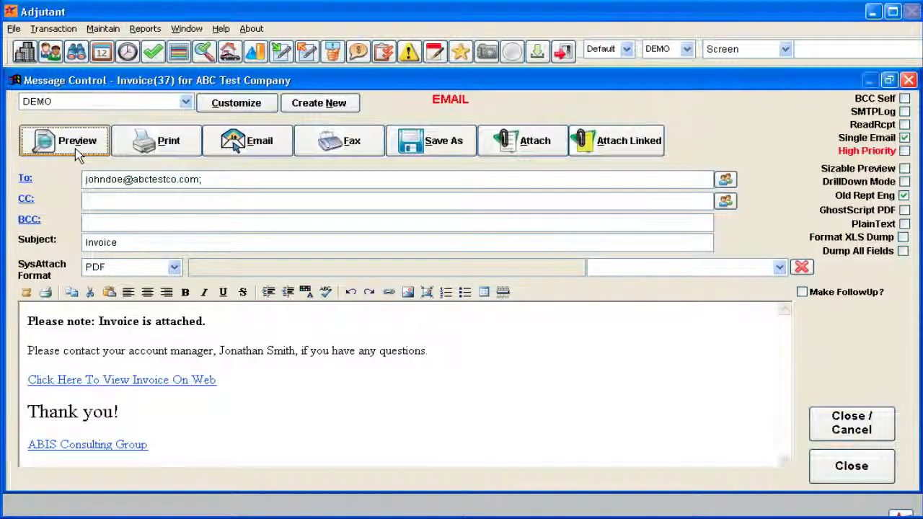
pyautogui.scroll(-3, 388, 329)
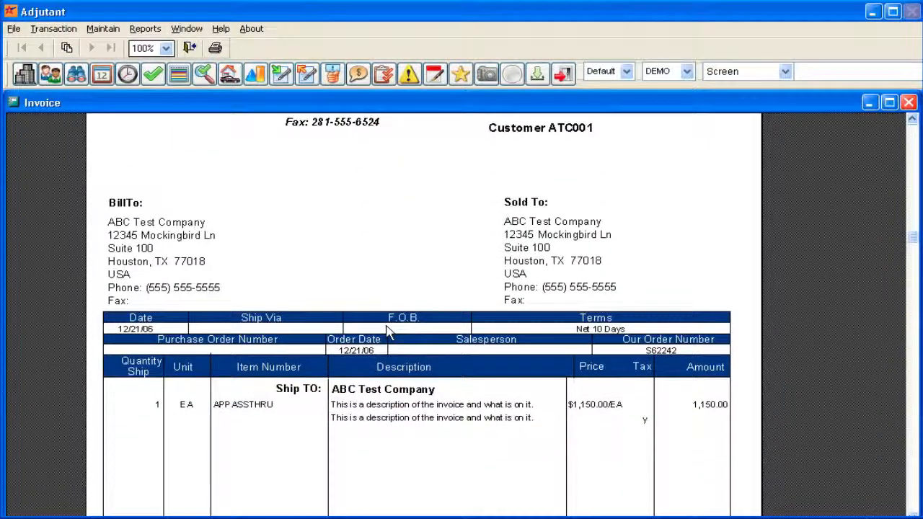
pyautogui.scroll(5, 387, 329)
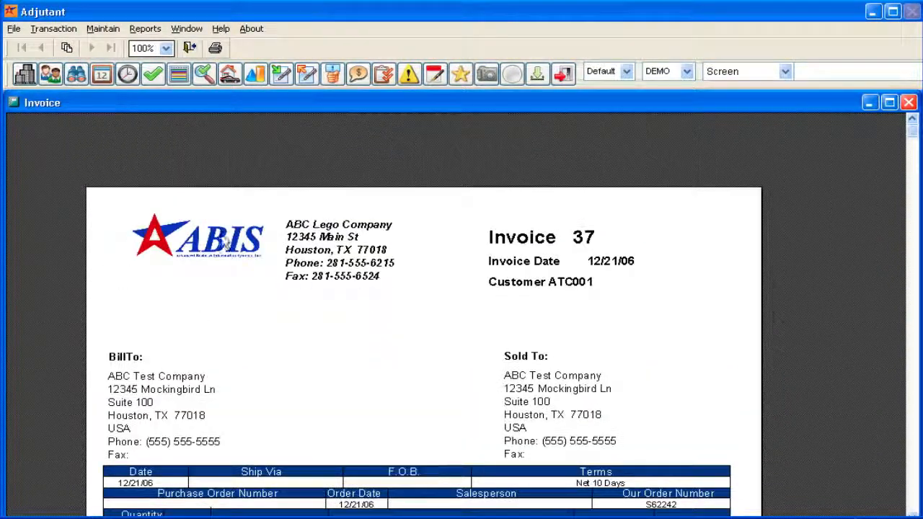
pyautogui.press('Escape')
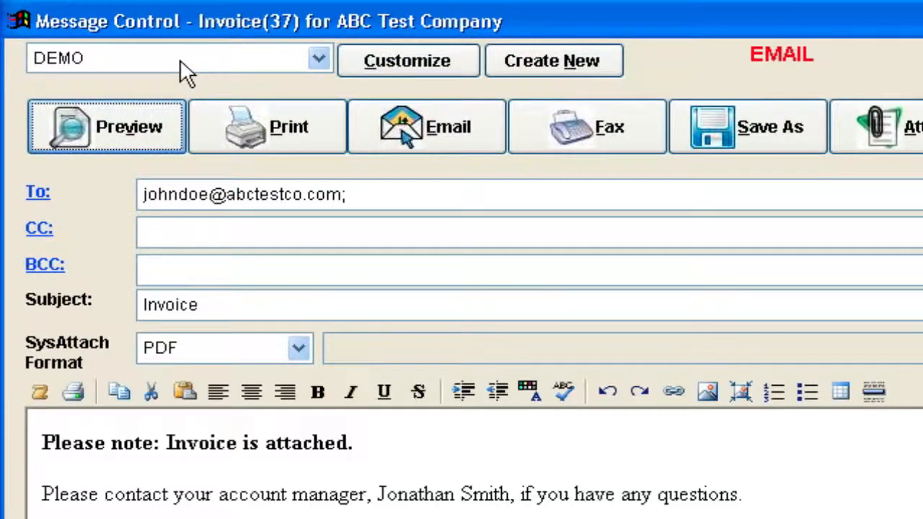
# Set the invoice form to TIMEEACH in place of DEMO
pyautogui.click(309, 61)
pyautogui.click(307, 59)
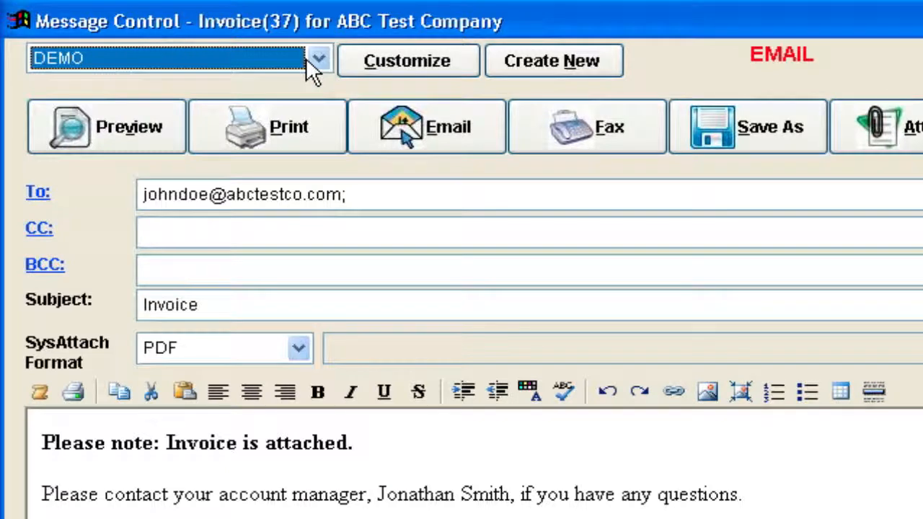
pyautogui.click(101, 64)
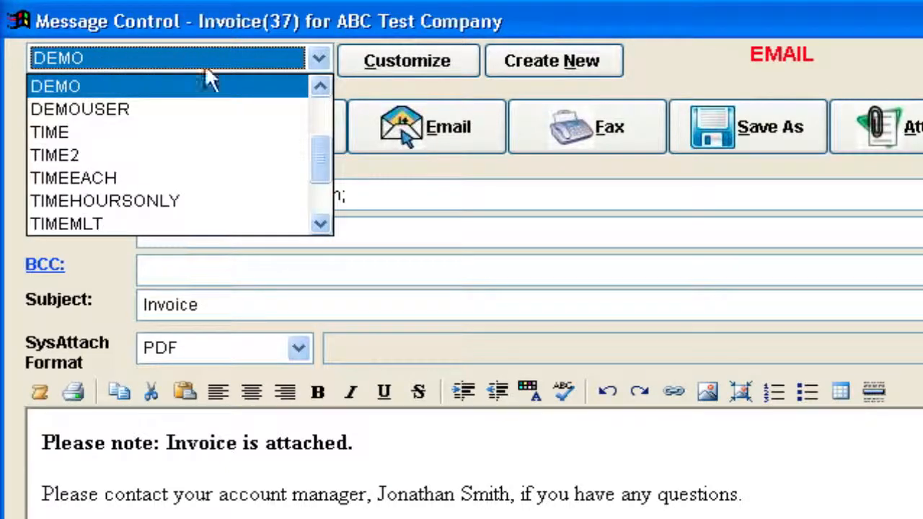
pyautogui.click(131, 180)
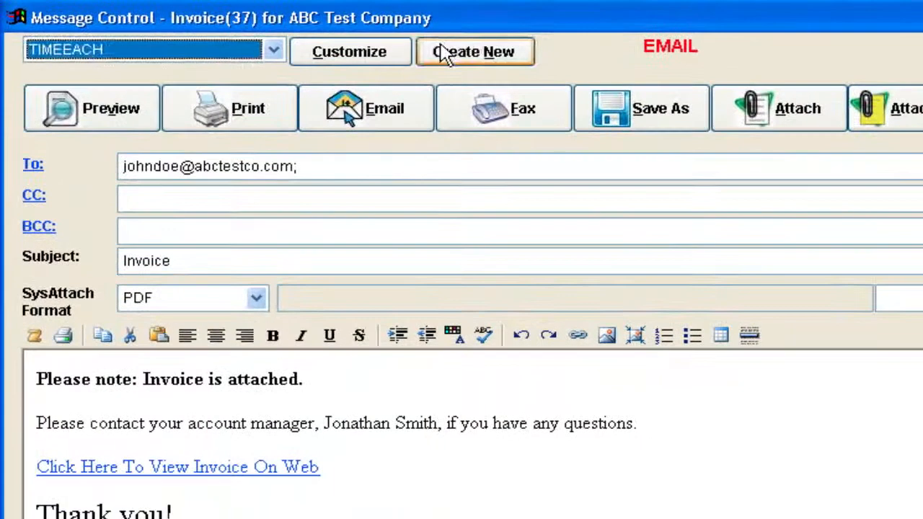
# Create a new form based on TIMEEACH with custom suffix testdemo, in a maximized Report Designer with the Report Controls palette clear of the layout
pyautogui.click(515, 61)
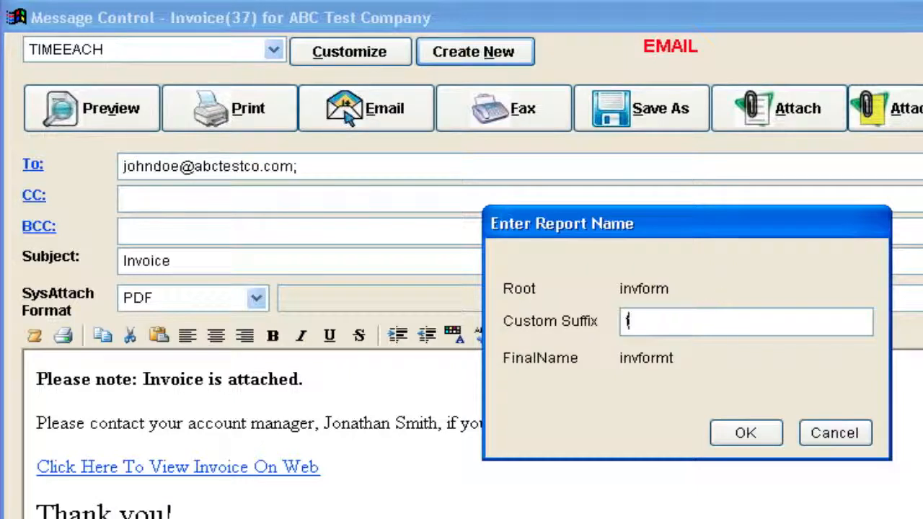
pyautogui.write('emo')
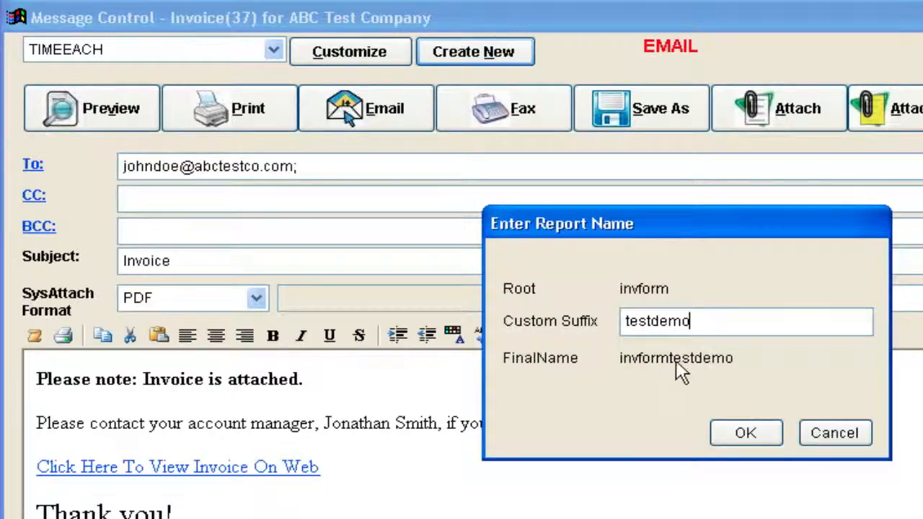
pyautogui.click(742, 436)
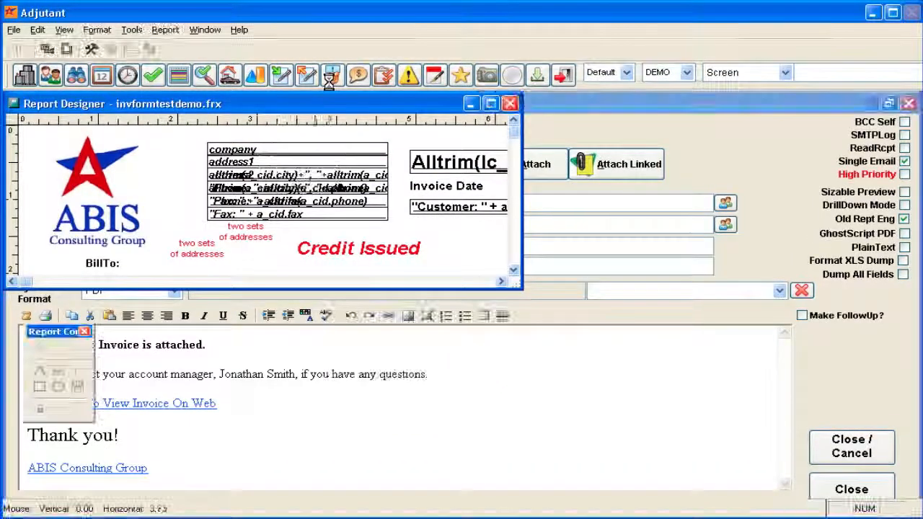
pyautogui.doubleClick(373, 103)
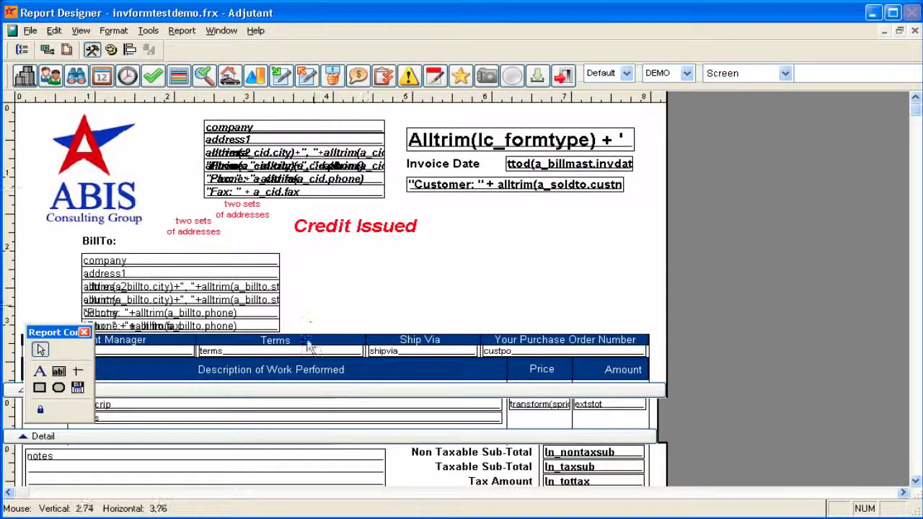
pyautogui.moveTo(47, 332); pyautogui.dragTo(713, 192)
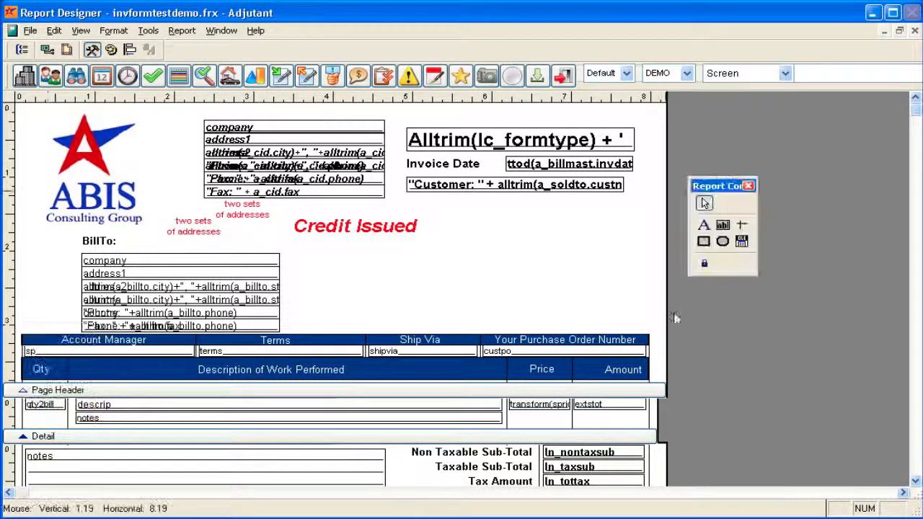
# Delete the lc_termnote field below the notes field in the invoice footer section of the layout
pyautogui.click(915, 481)
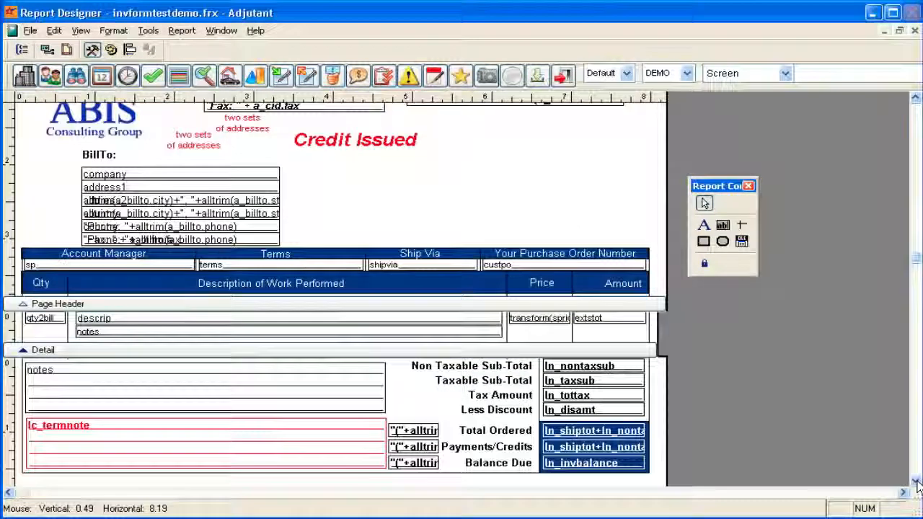
pyautogui.click(914, 481)
pyautogui.click(199, 416)
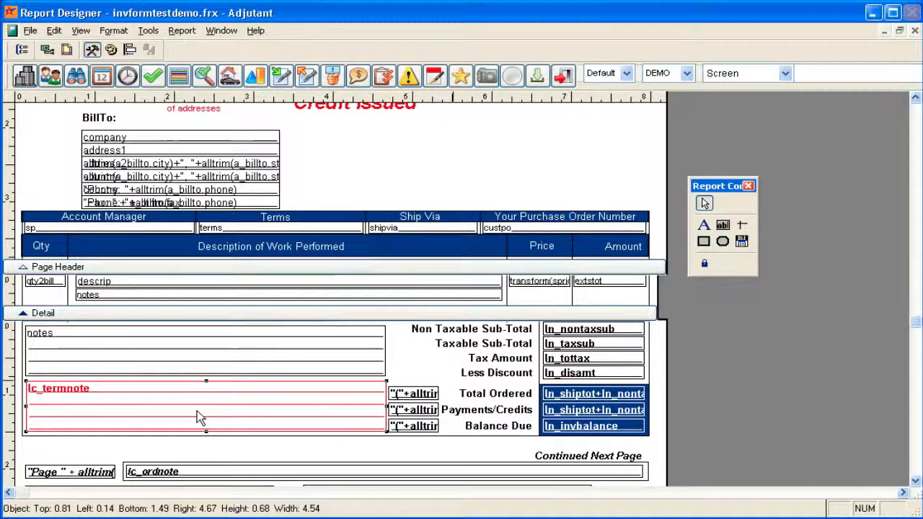
pyautogui.press('Delete')
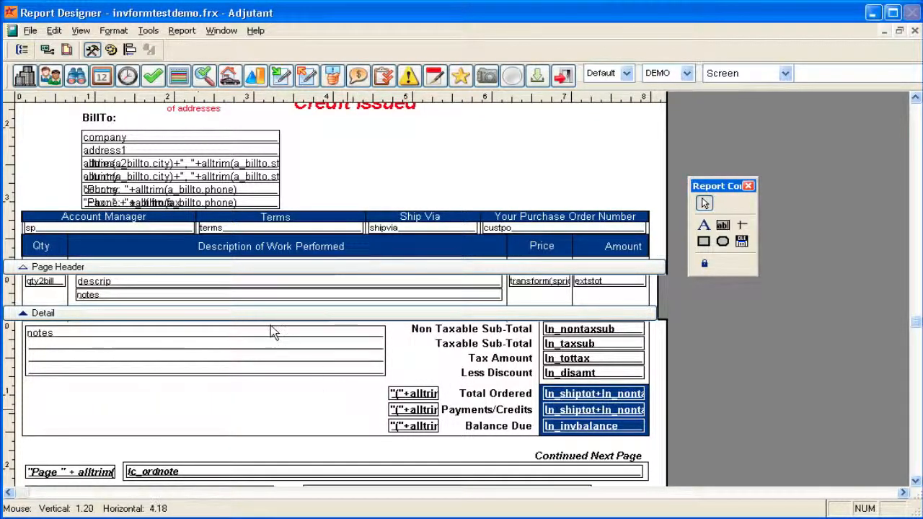
# Set the font size of the notes field in the Detail band to 11
pyautogui.click(297, 296)
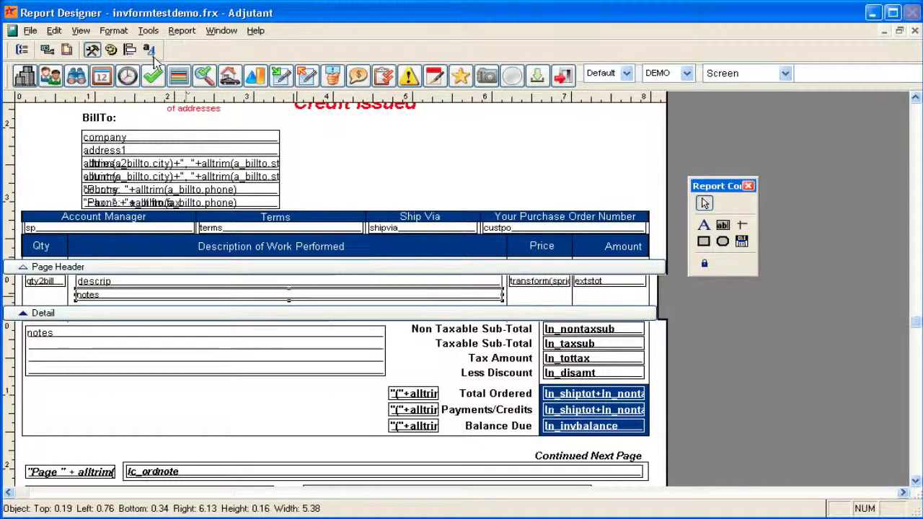
pyautogui.click(151, 52)
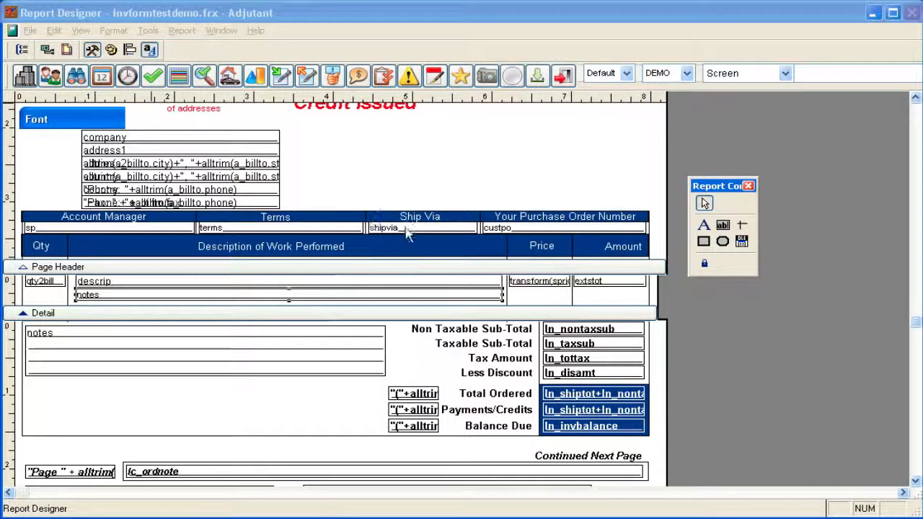
pyautogui.click(270, 202)
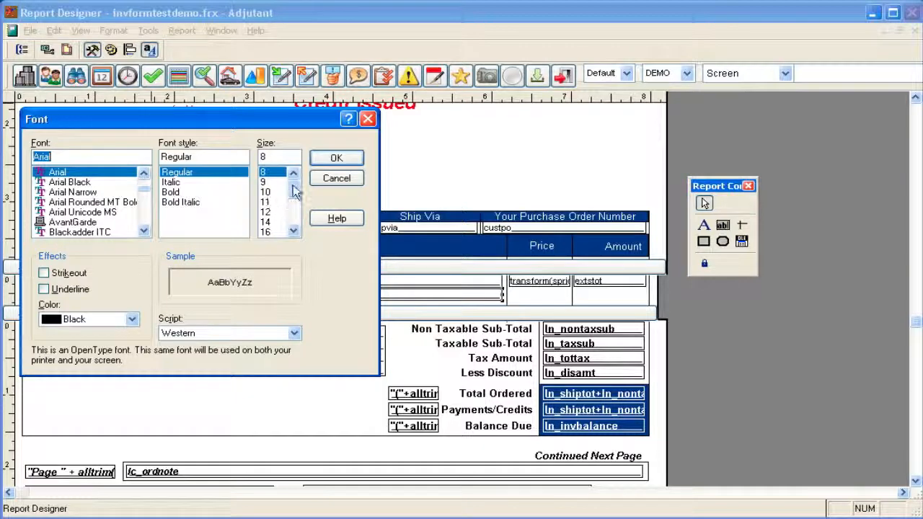
pyautogui.click(328, 160)
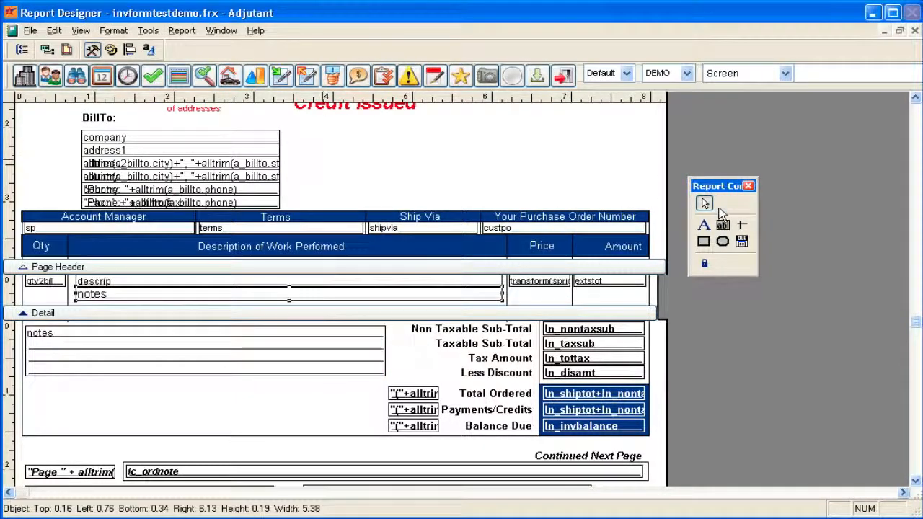
# Nudge the Detail band's notes field down to about 0.18 from the band's top edge, and close the layout with its changes saved
pyautogui.press('Down')
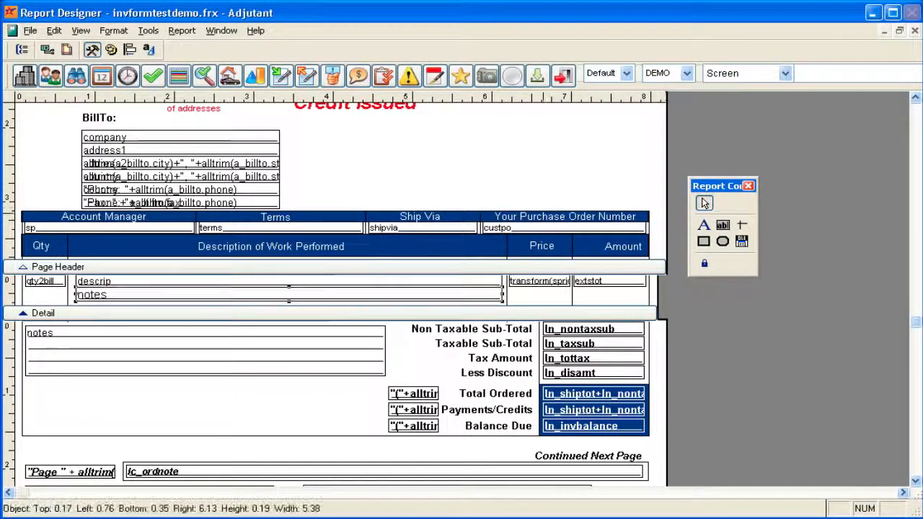
pyautogui.press('Down')
pyautogui.press('Down')
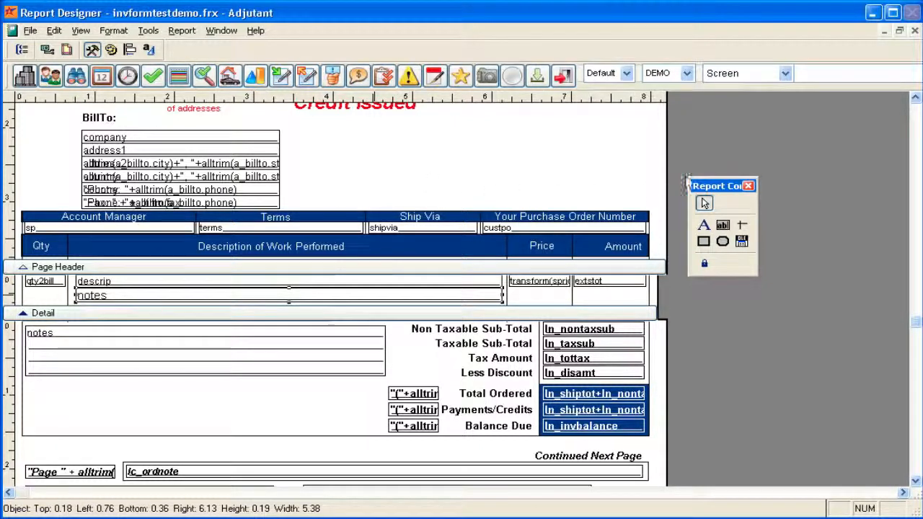
pyautogui.click(914, 34)
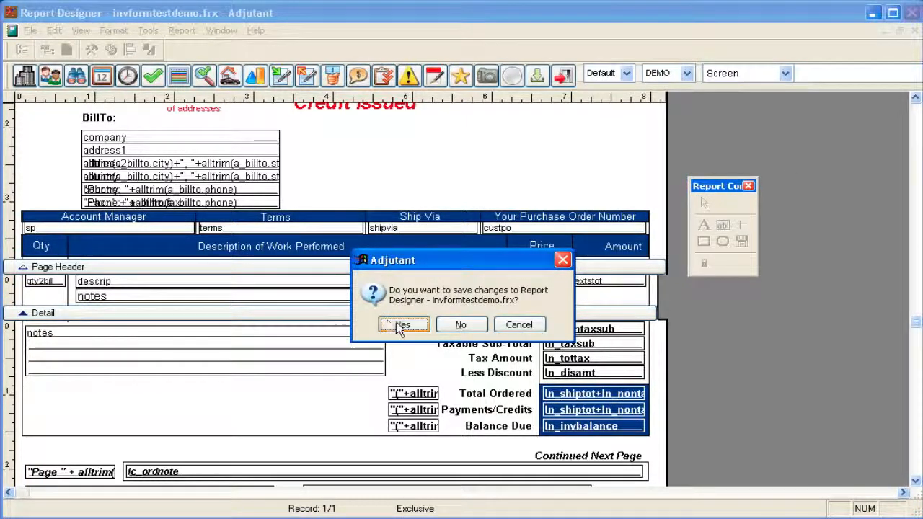
pyautogui.click(402, 324)
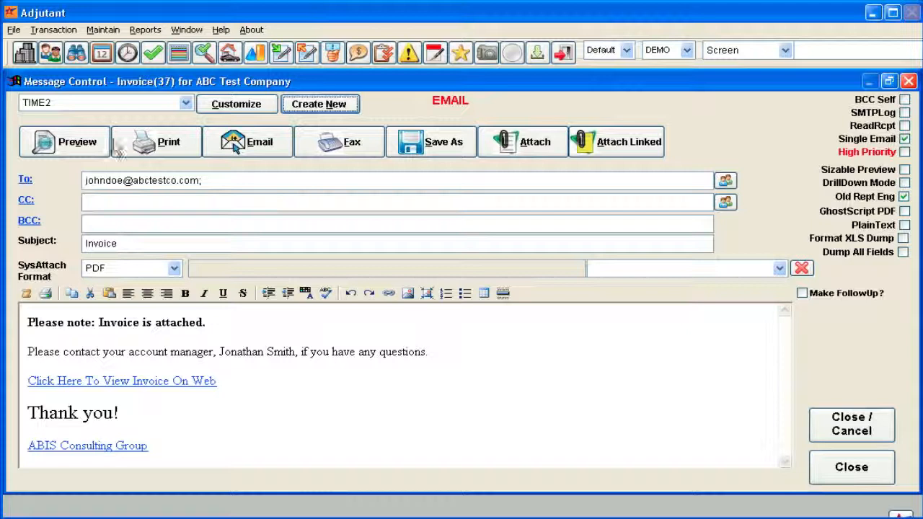
# Choose TESTDEMO as the form for invoice 37
pyautogui.click(140, 103)
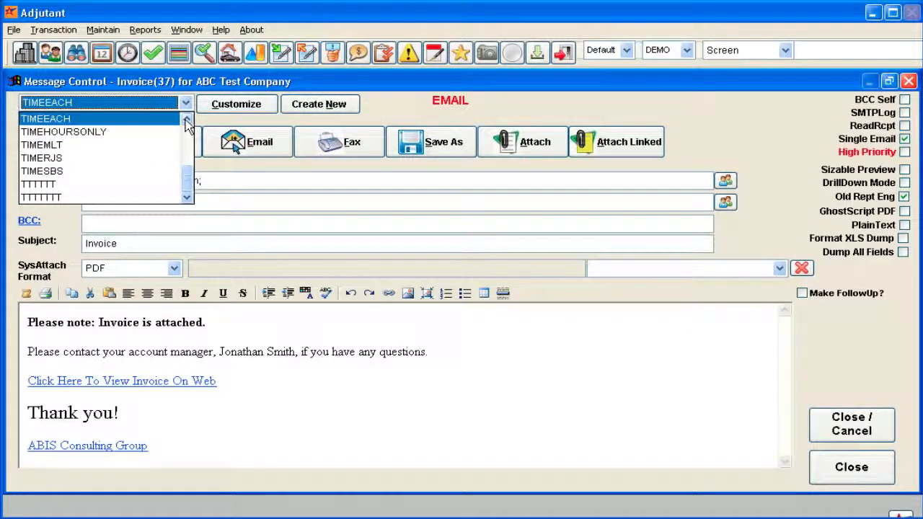
pyautogui.scroll(5, 186, 124)
pyautogui.click(76, 132)
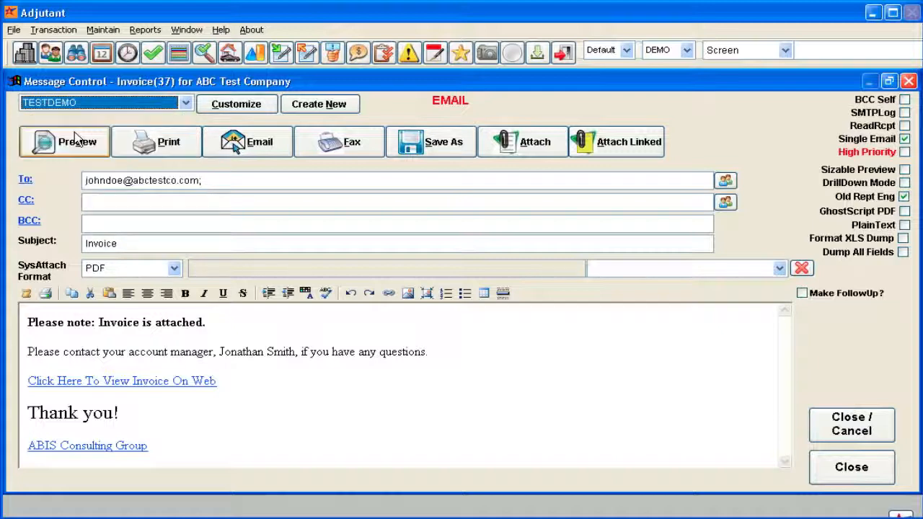
# Preview invoice 37 with the TESTDEMO form, check the line item notes and the totals area, and close the preview
pyautogui.click(78, 144)
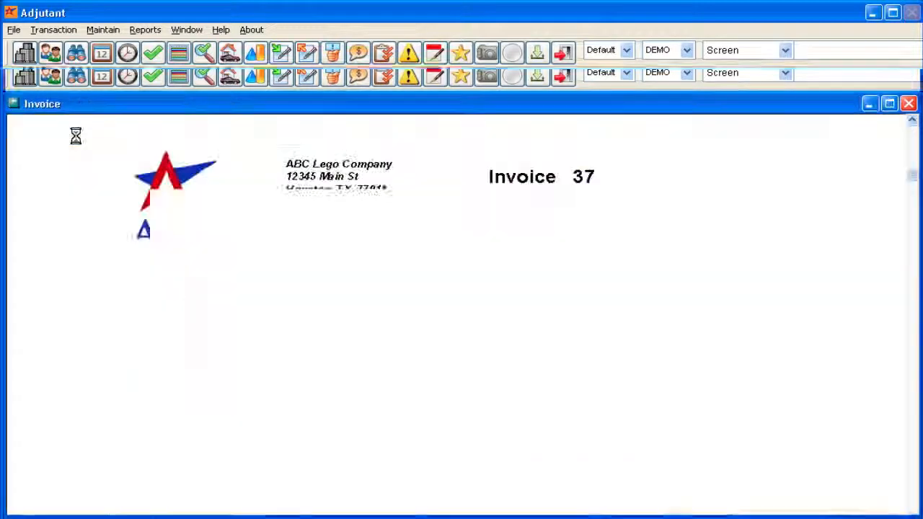
pyautogui.scroll(-3, 372, 369)
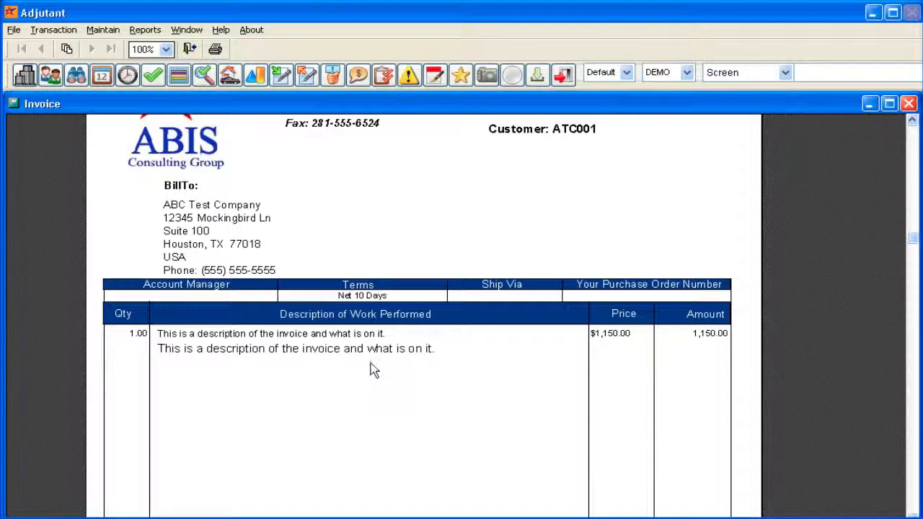
pyautogui.scroll(-1, 373, 369)
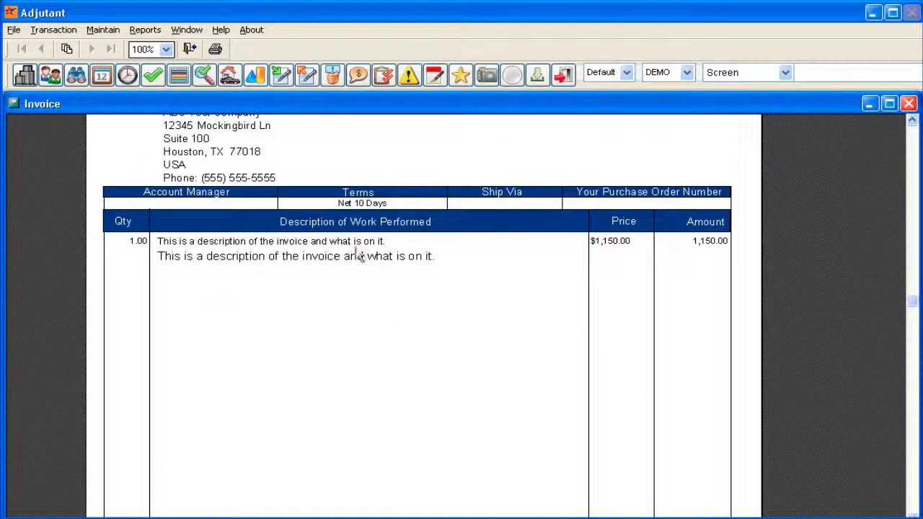
pyautogui.scroll(-8, 477, 324)
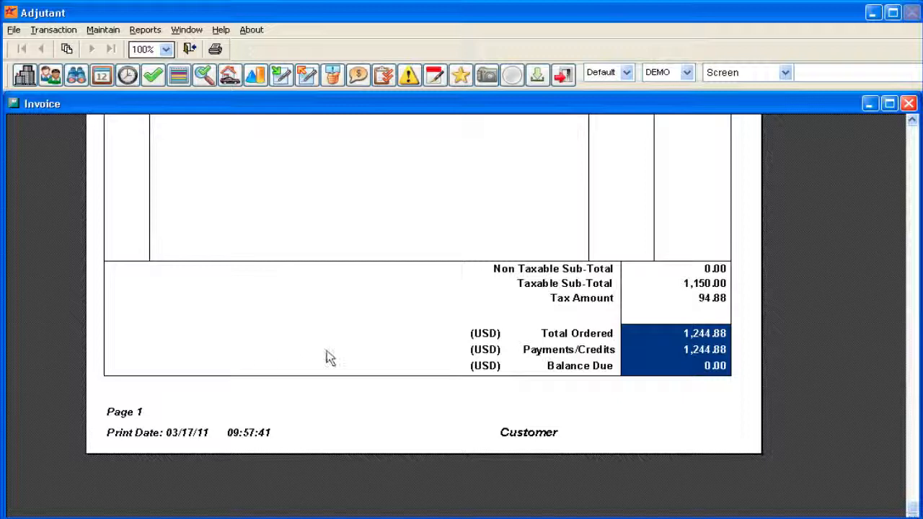
pyautogui.scroll(9, 330, 358)
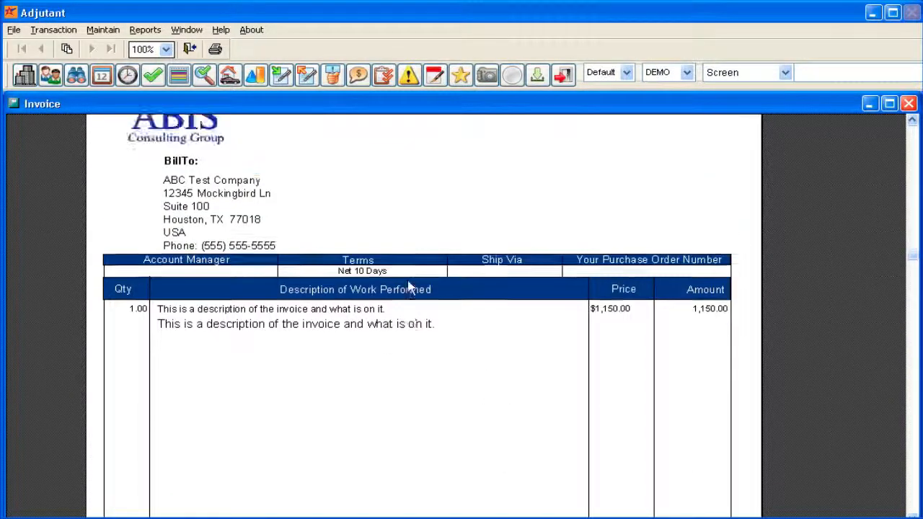
pyautogui.scroll(1, 408, 287)
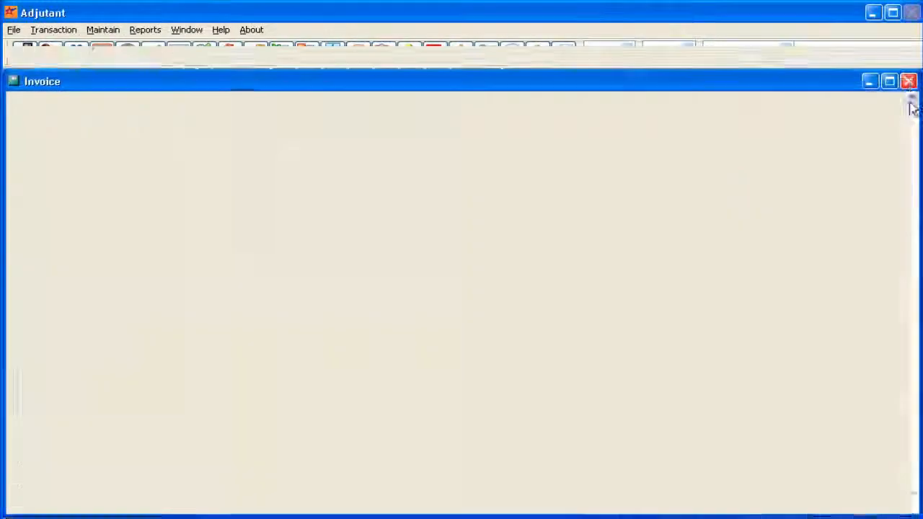